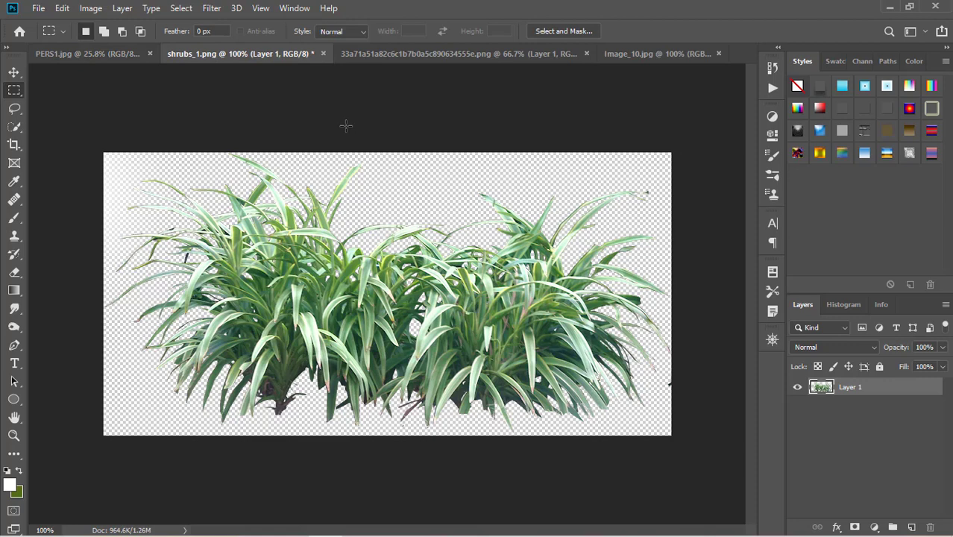
left_click(13, 73)
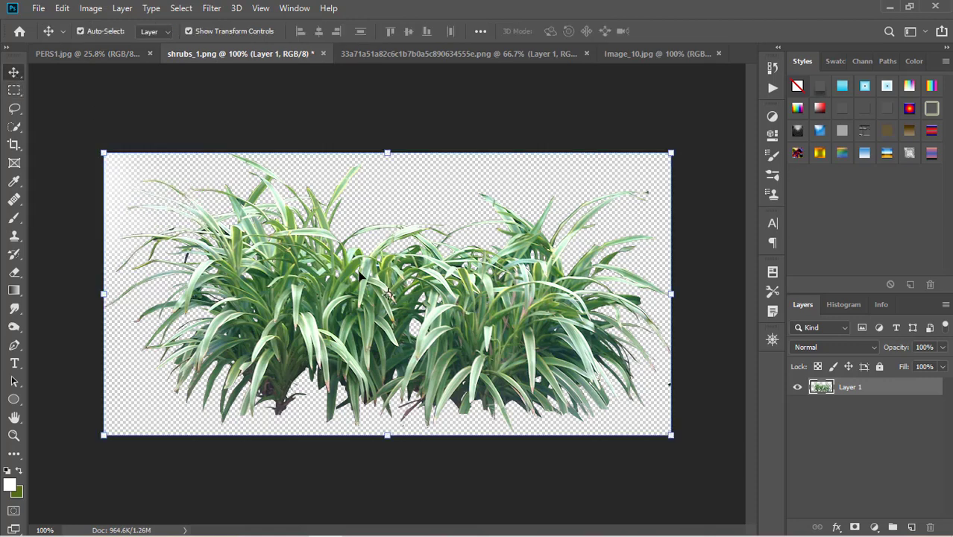
left_click_drag(371, 313, 230, 410)
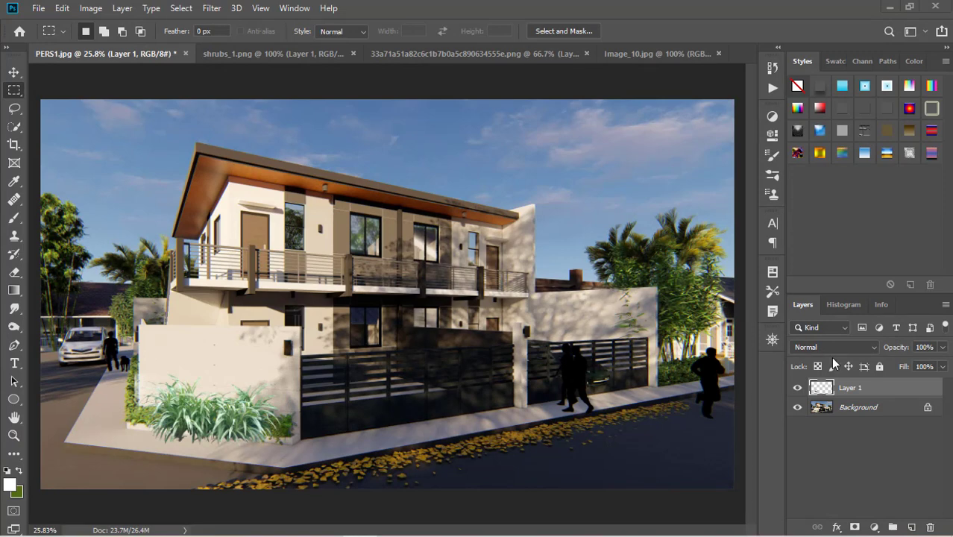
left_click_drag(839, 380, 931, 528)
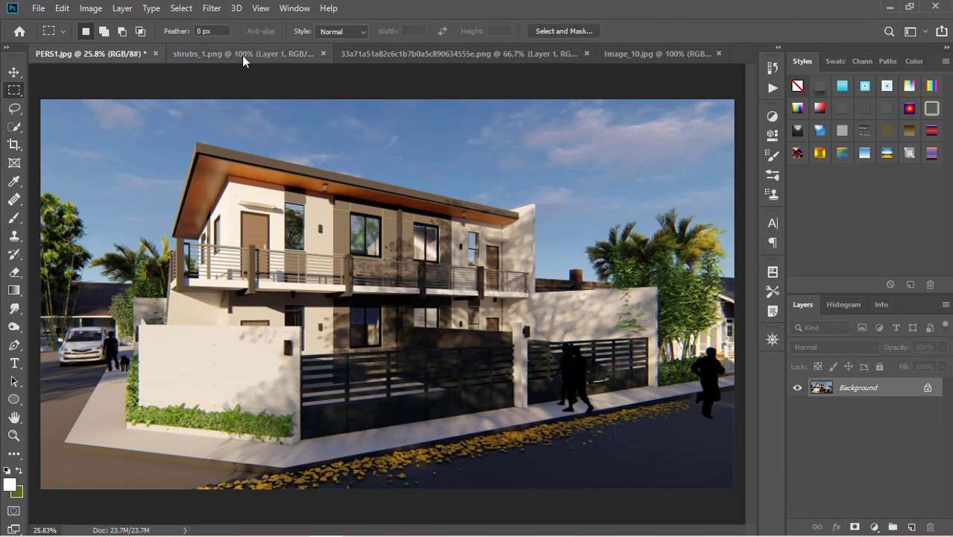
Step: Switch to the shrubs_1.png image and choose the Mixer Brush tool
left_click(241, 55)
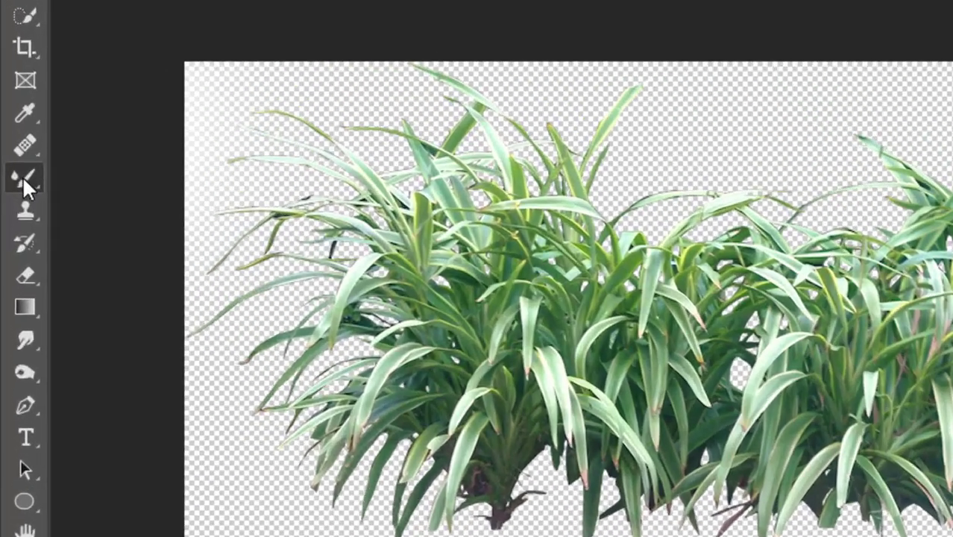
right_click(23, 178)
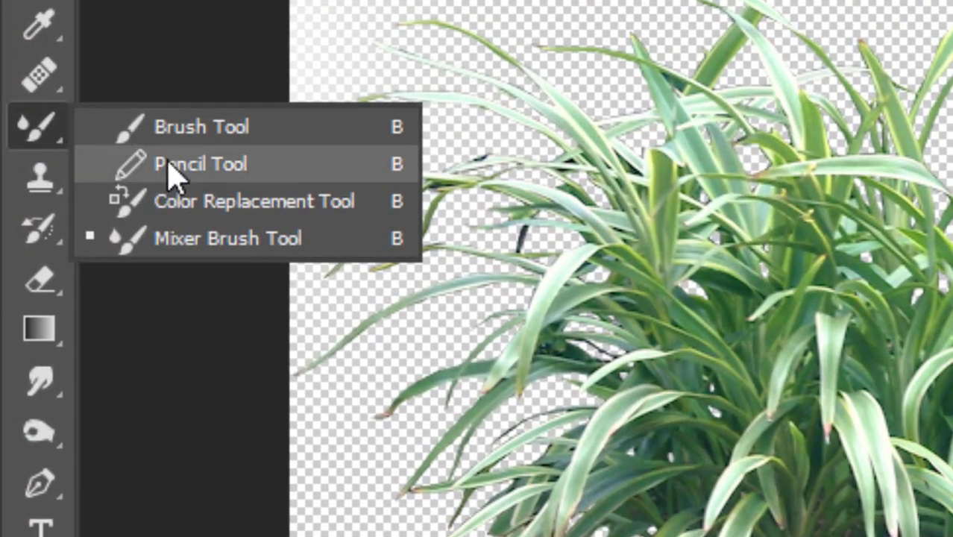
left_click(168, 239)
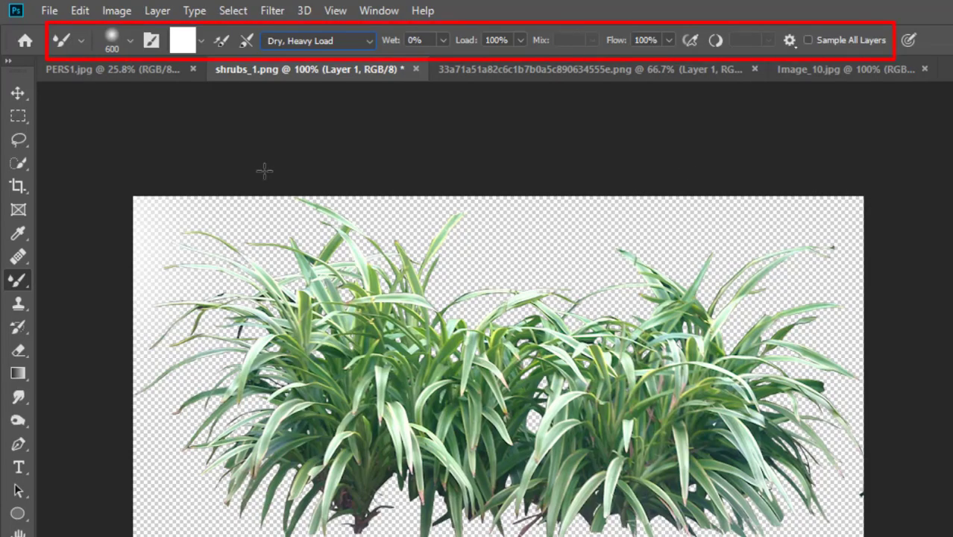
Step: Clean the Mixer Brush's loaded paint and set its blending combination to Dry, Heavy Load
left_click(130, 41)
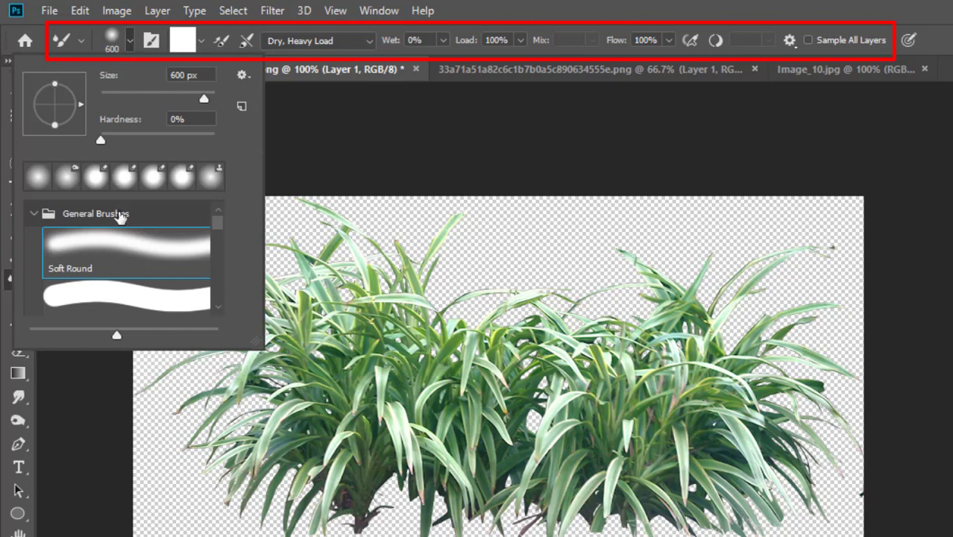
left_click(200, 41)
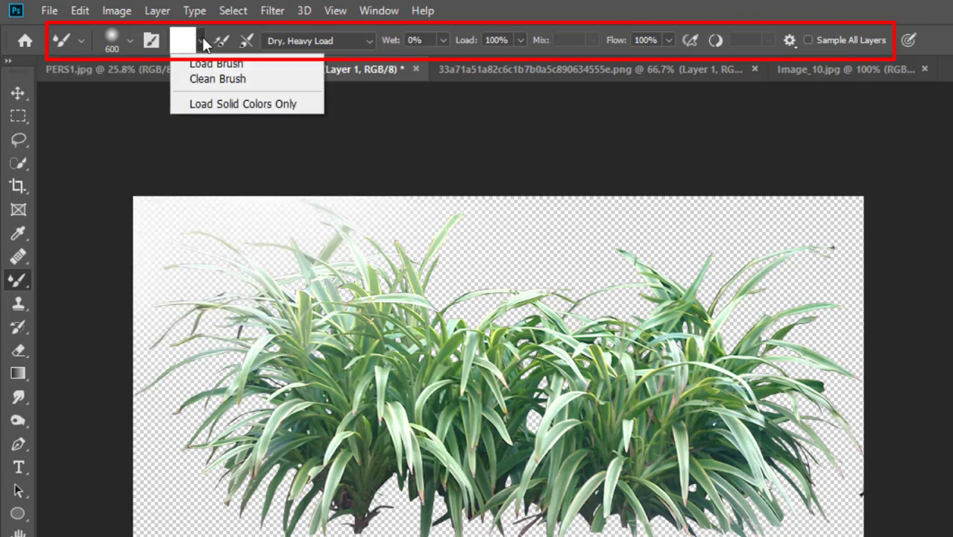
left_click(206, 80)
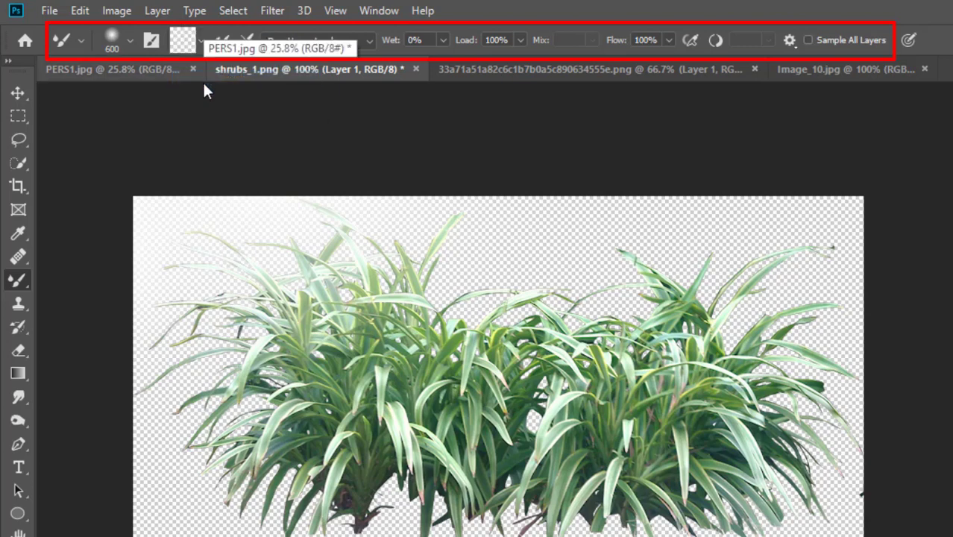
left_click(371, 42)
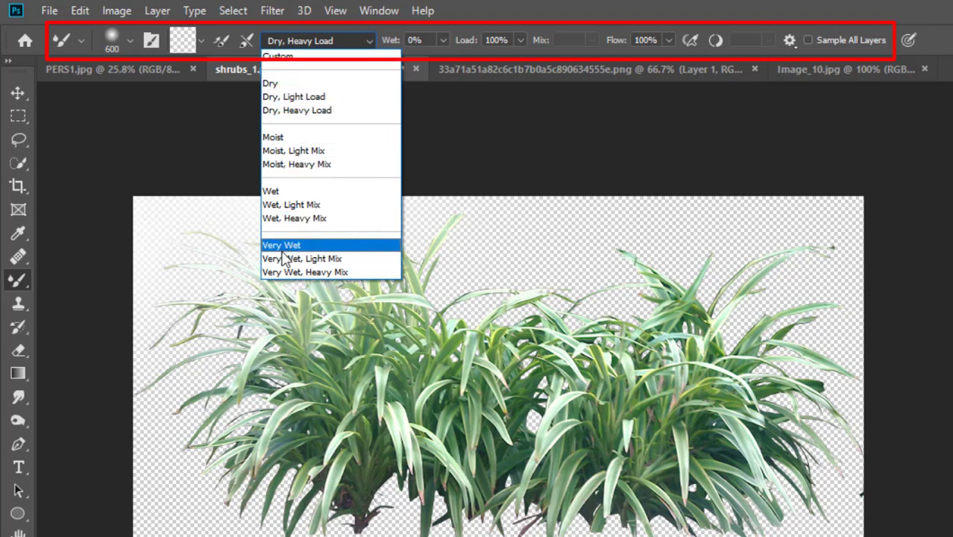
left_click(308, 114)
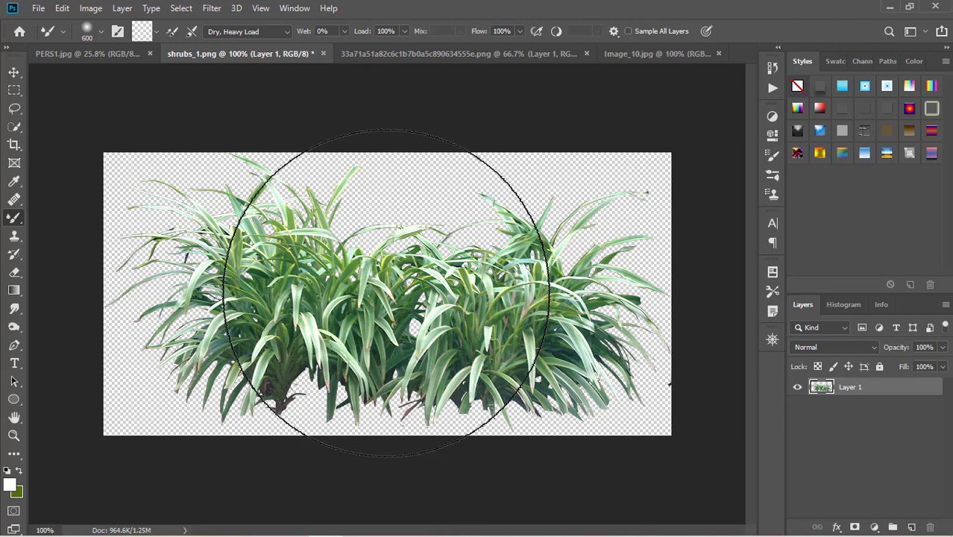
Step: Enlarge the Mixer Brush to 1100 px and load it with a sample of the entire shrub
key("bracketright")
key("bracketright")
key("bracketright")
key("bracketright")
key("bracketright")
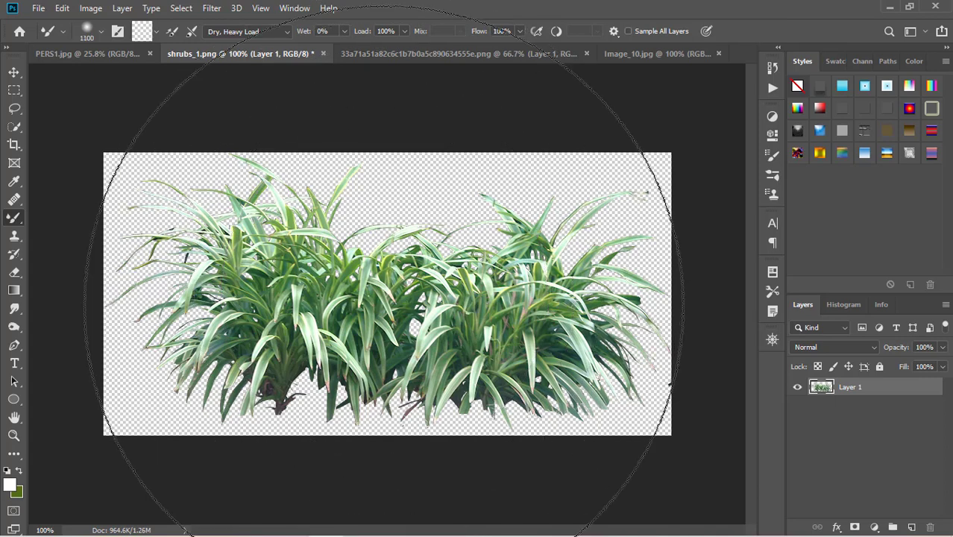
key("alt")
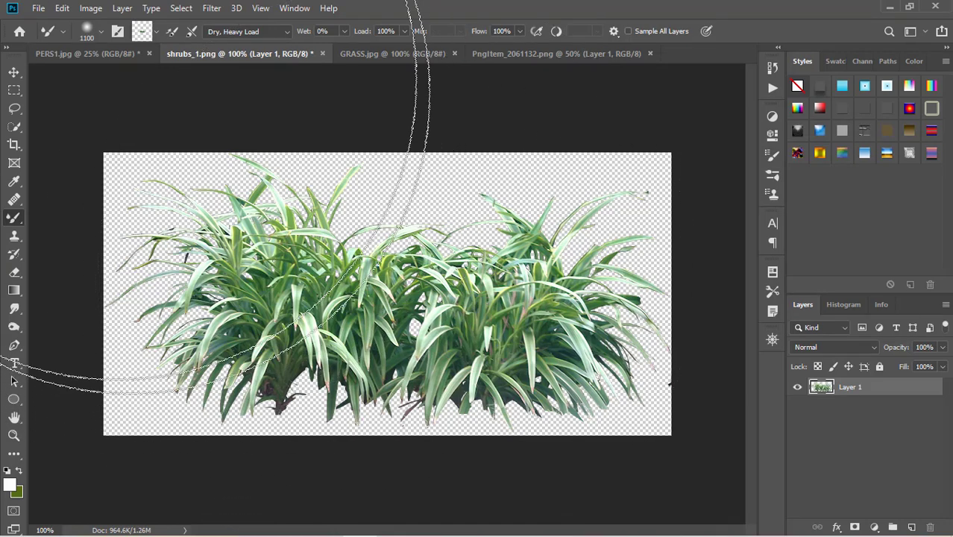
Step: In the PERS1 house image, stamp the sampled shrub twice along the front planter on the Background layer
left_click(91, 56)
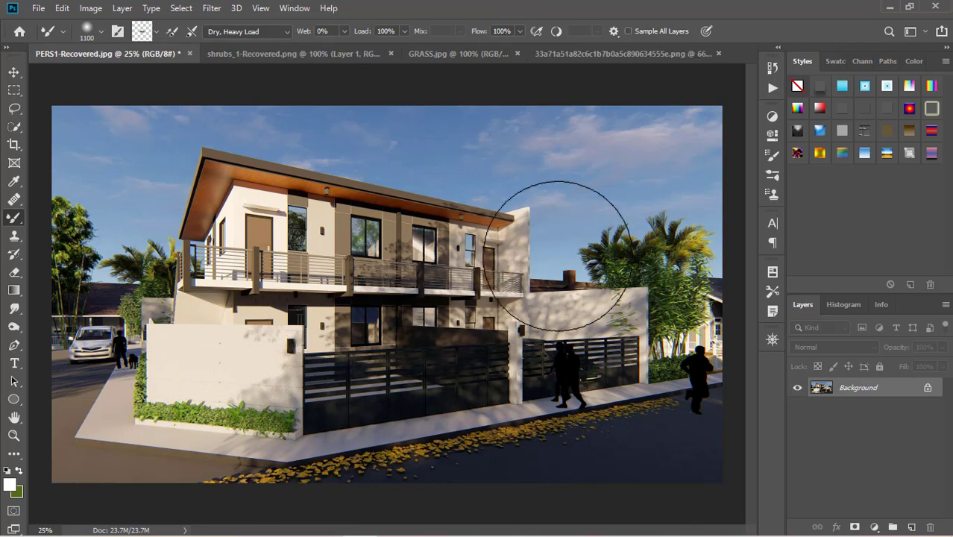
left_click(170, 396)
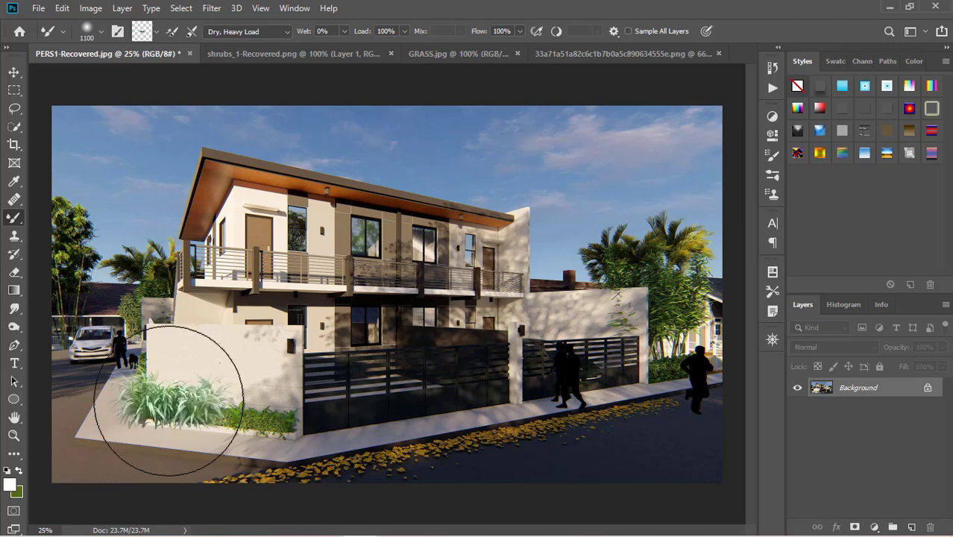
left_click(248, 409)
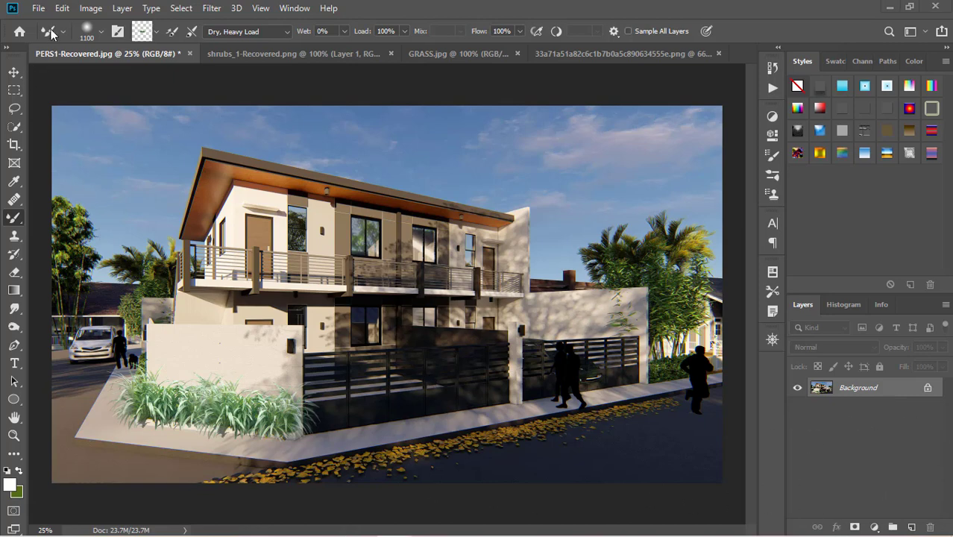
Step: Undo both shrub stamps painted on the Background layer
left_click(63, 8)
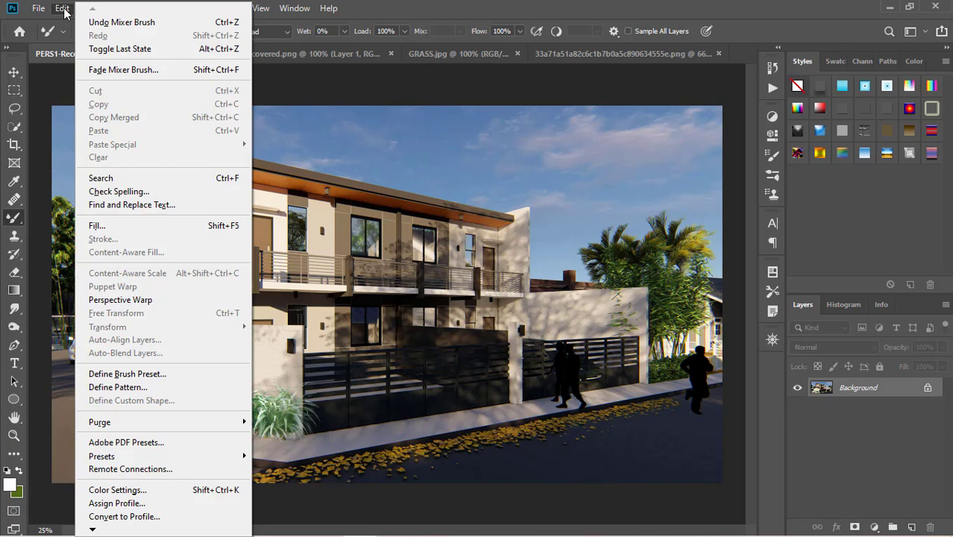
left_click(119, 22)
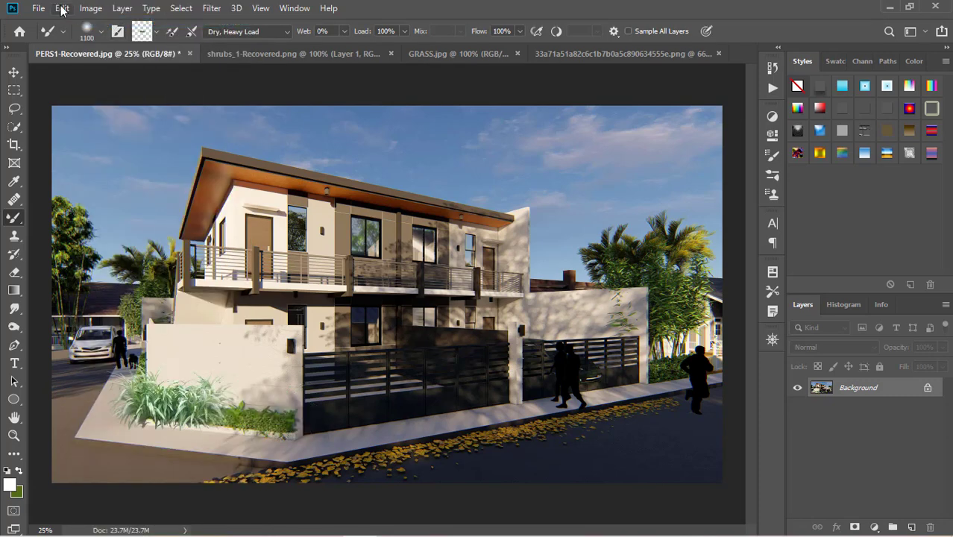
left_click(62, 8)
left_click(112, 24)
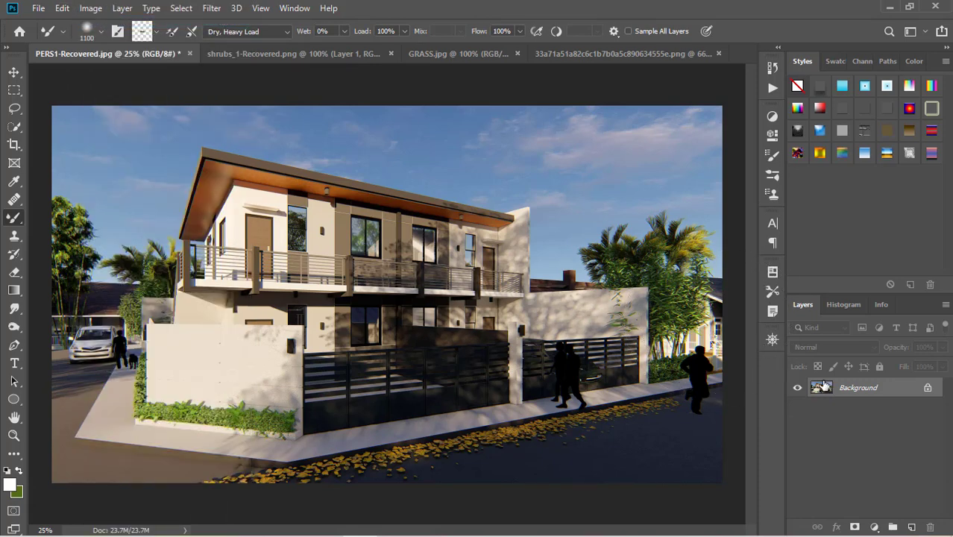
Step: Add a new layer above the Background and paint a row of shrubs along the front planter, undoing an unwanted stroke
left_click(912, 529)
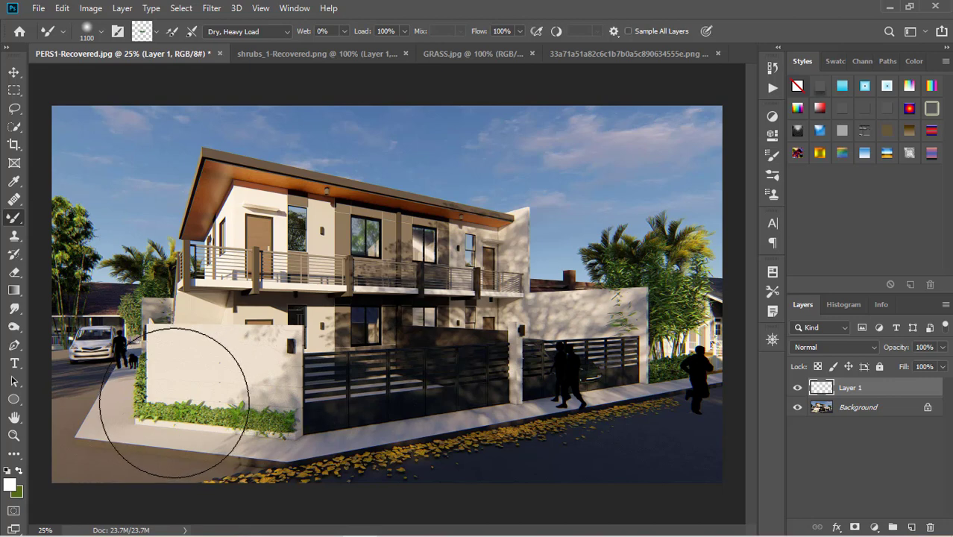
left_click_drag(174, 403, 266, 406)
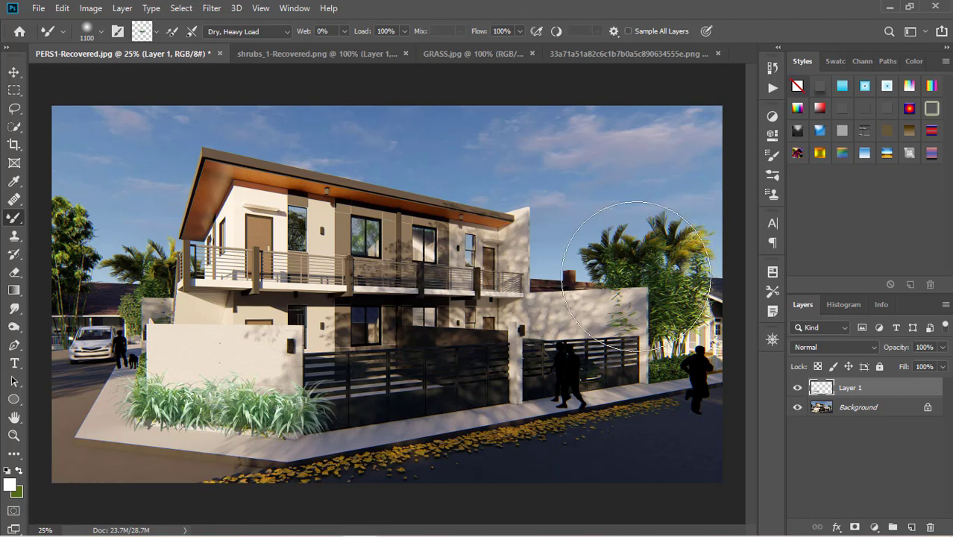
key("ctrl+z")
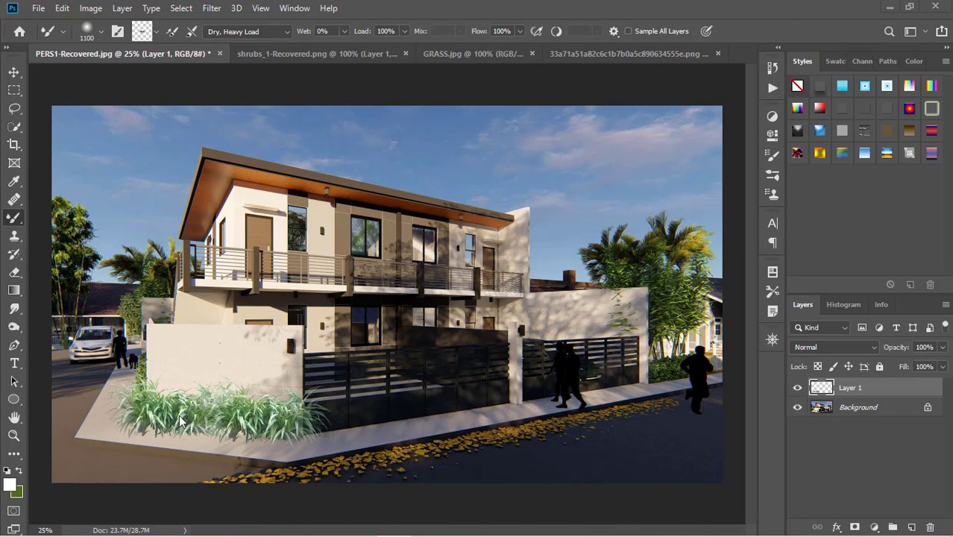
Step: Apply a Levels adjustment to the shrub layer with input levels of 63, 1.00 and 202
left_click(87, 10)
mouse_move(118, 46)
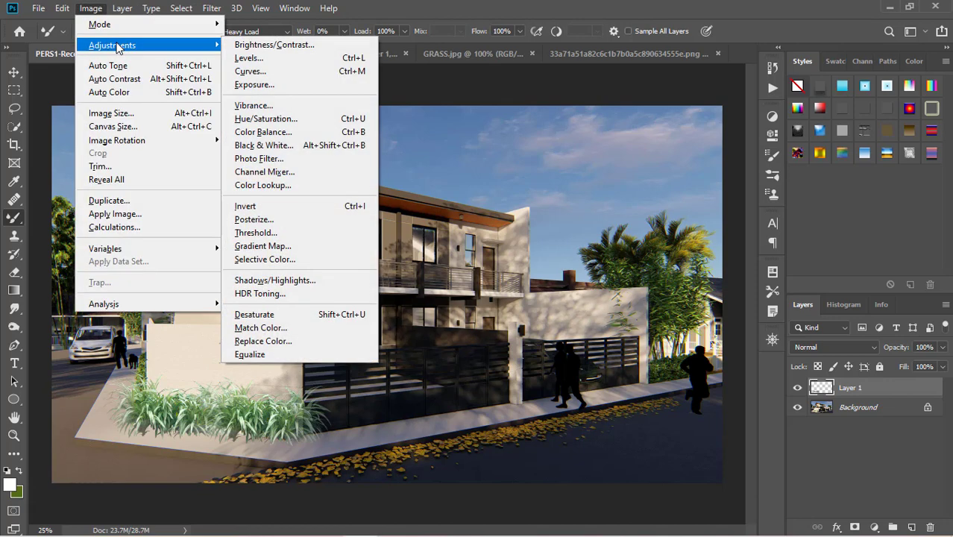
left_click(249, 58)
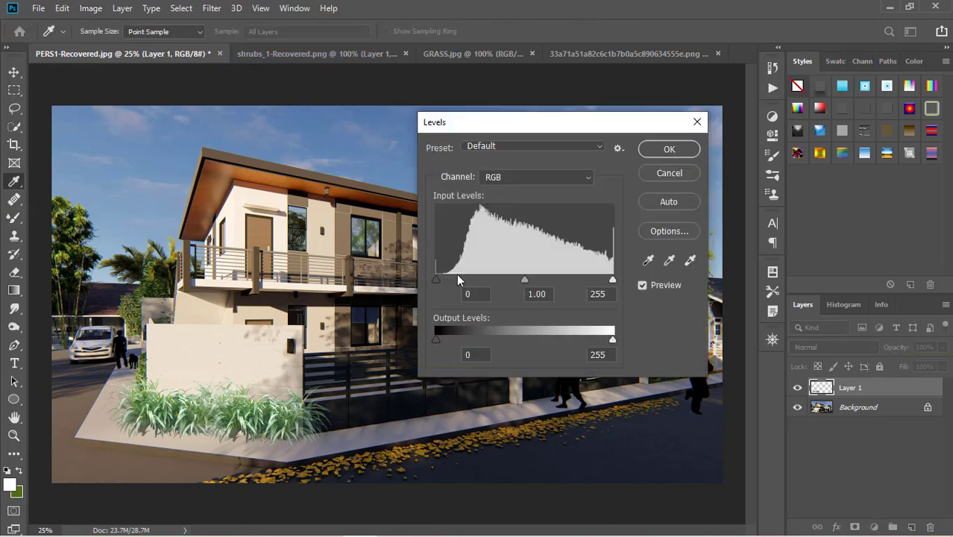
left_click_drag(437, 279, 468, 280)
left_click_drag(604, 281, 571, 279)
left_click_drag(468, 280, 479, 280)
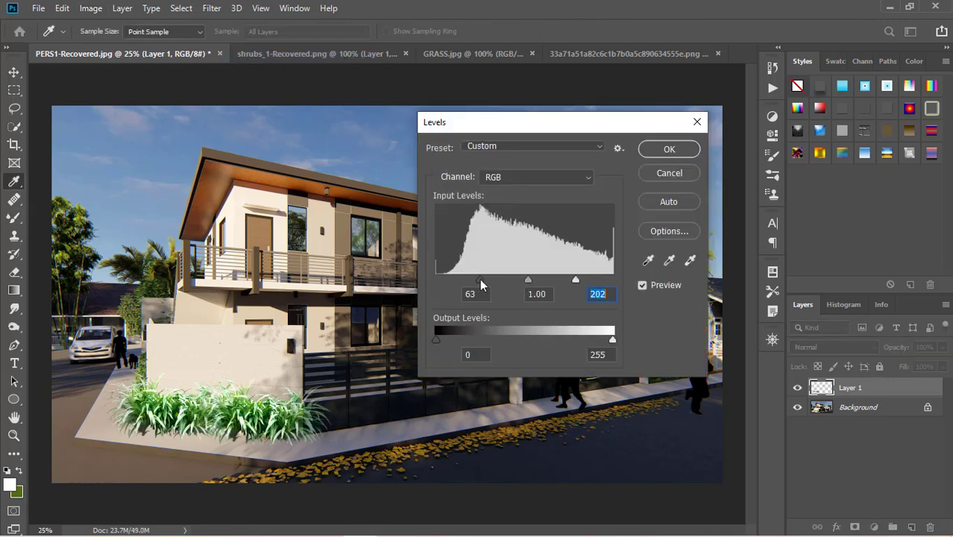
left_click(669, 149)
key("b")
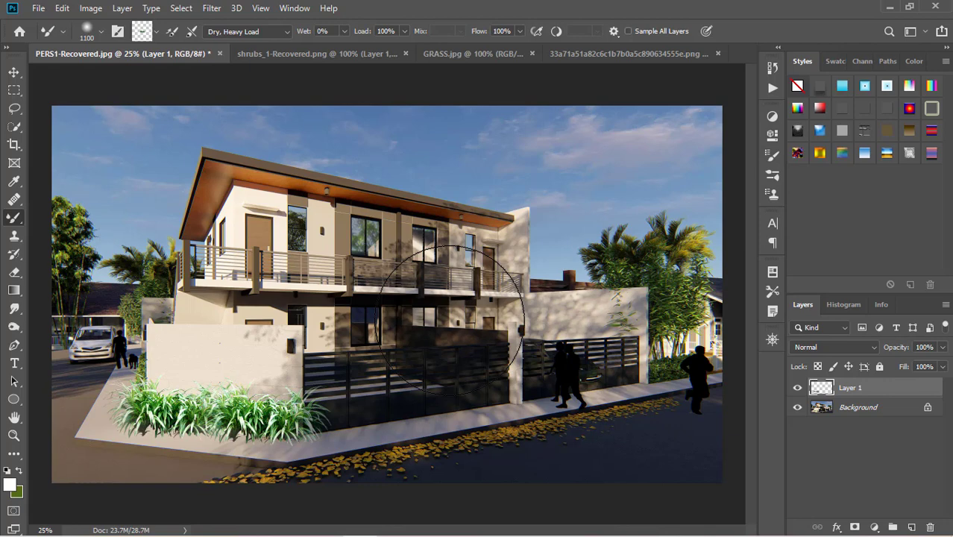
Step: Add another new layer above the shrub layer and enlarge the Mixer Brush to 1700 px
key("ctrl+shift+alt+n")
key("bracketright")
key("bracketright")
key("bracketright")
key("bracketright")
key("bracketright")
key("bracketright")
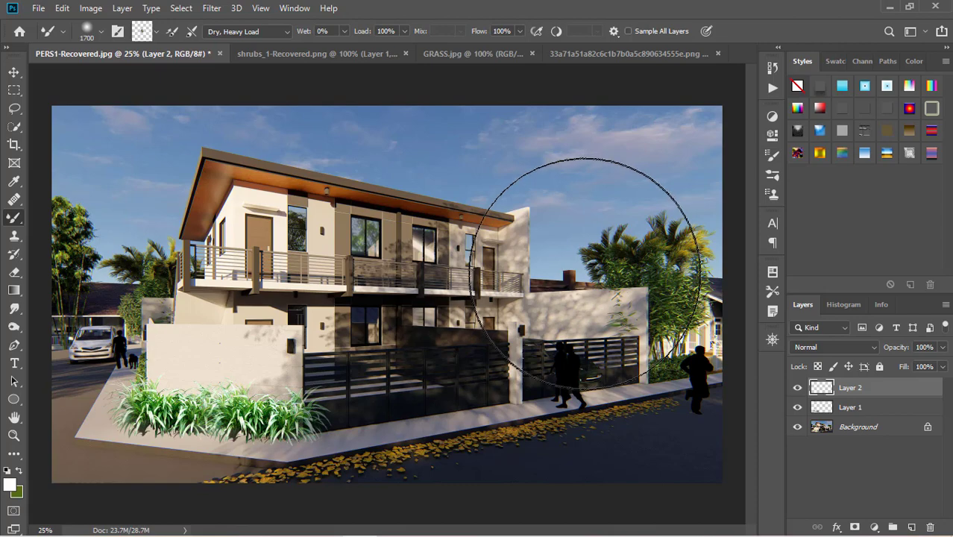
Step: Switch to the tree image, reduce the Mixer Brush to 1100 px and load it with a sample of the whole tree
left_click(607, 53)
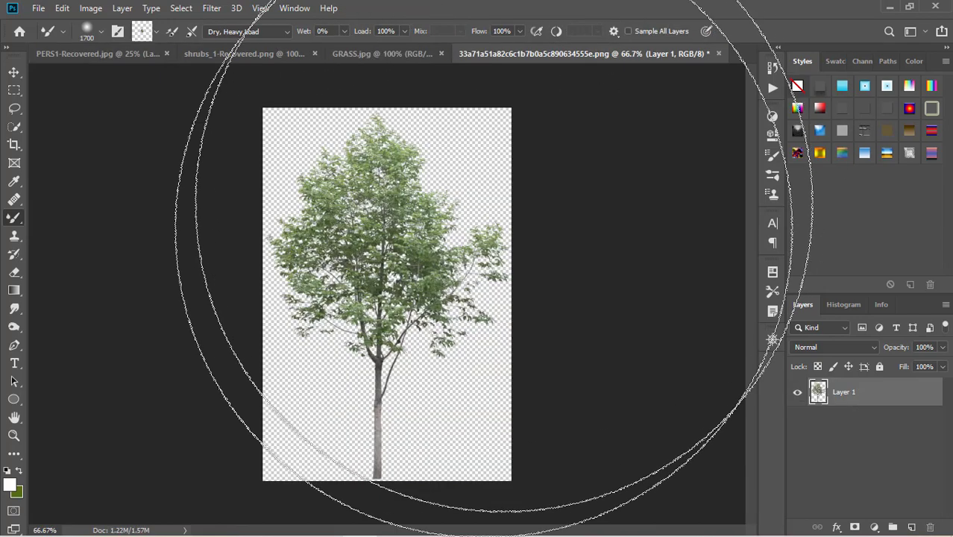
key("bracketleft")
key("bracketleft")
key("bracketleft")
key("bracketleft")
key("bracketleft")
key("bracketleft")
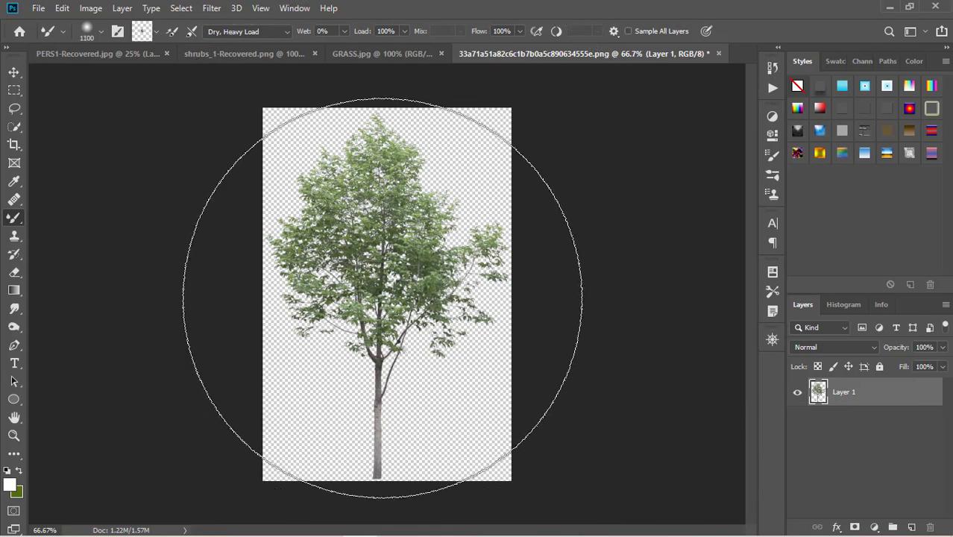
key("alt")
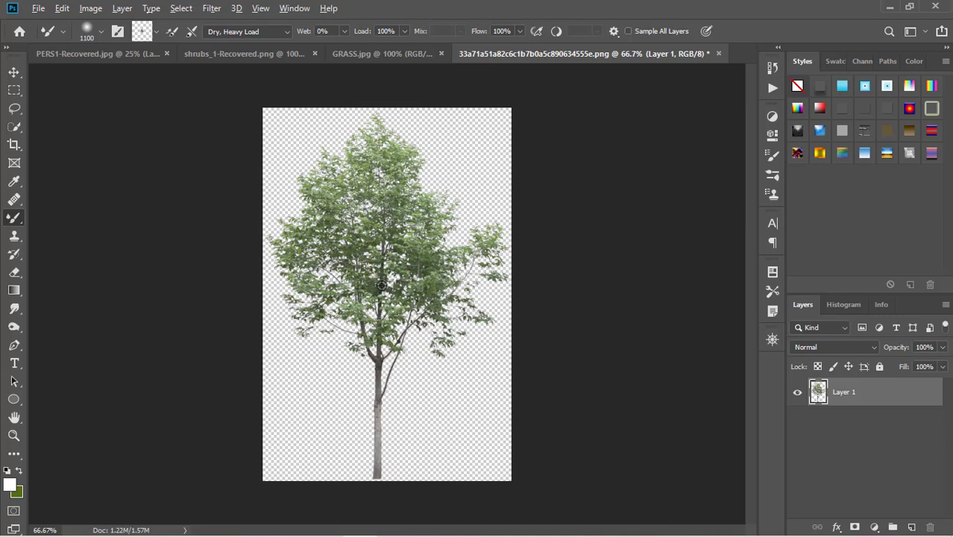
Step: Return to the PERS1-Recovered.jpg rendering and stamp the sampled tree behind the driveway gate on Layer 2 with a 2100 px Mixer Brush
key("ctrl+Tab")
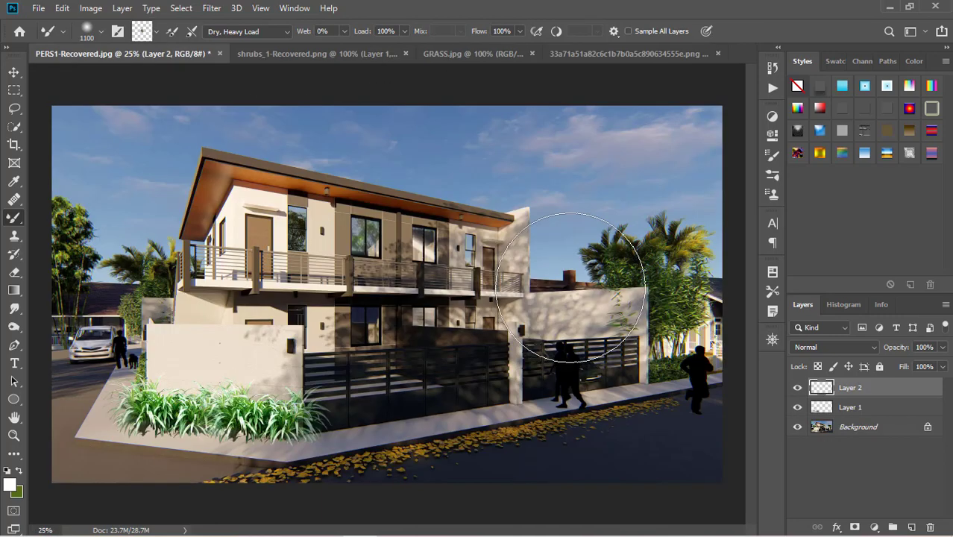
key("bracketright")
key("bracketright")
key("bracketright")
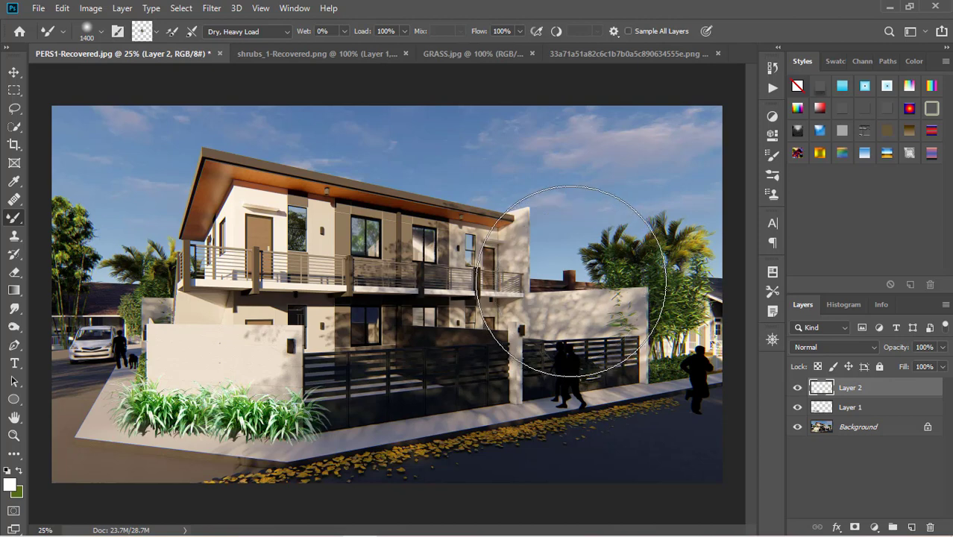
key("bracketright")
key("bracketright")
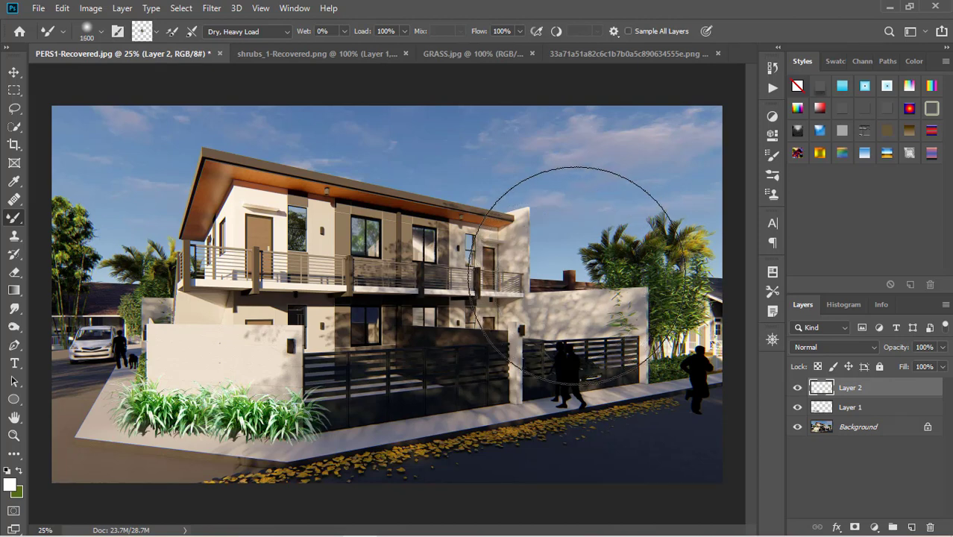
key("bracketright")
key("bracketright")
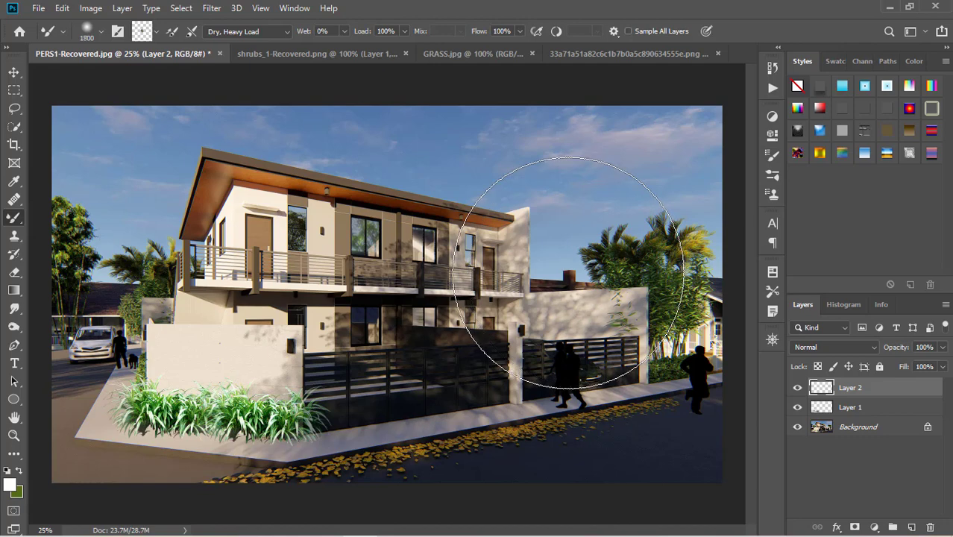
key("bracketright")
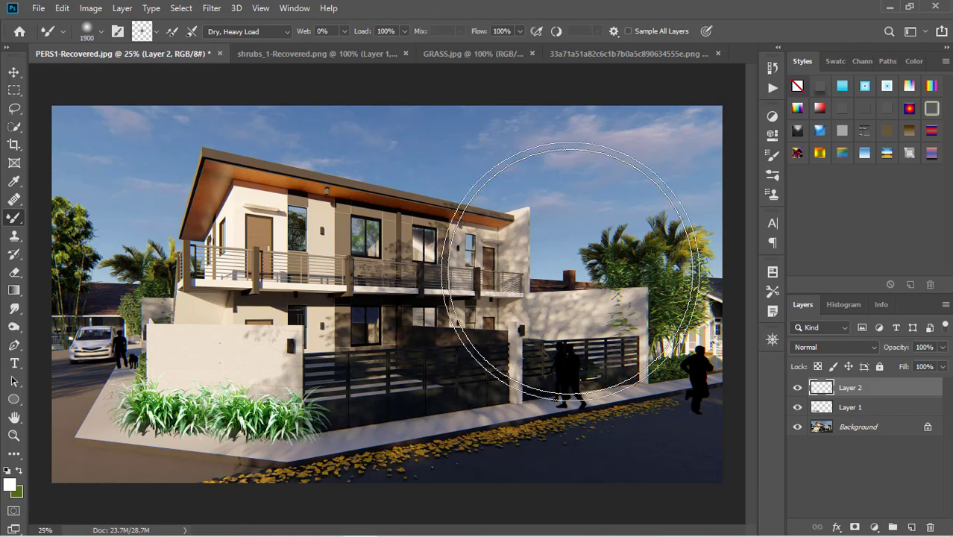
key("bracketright")
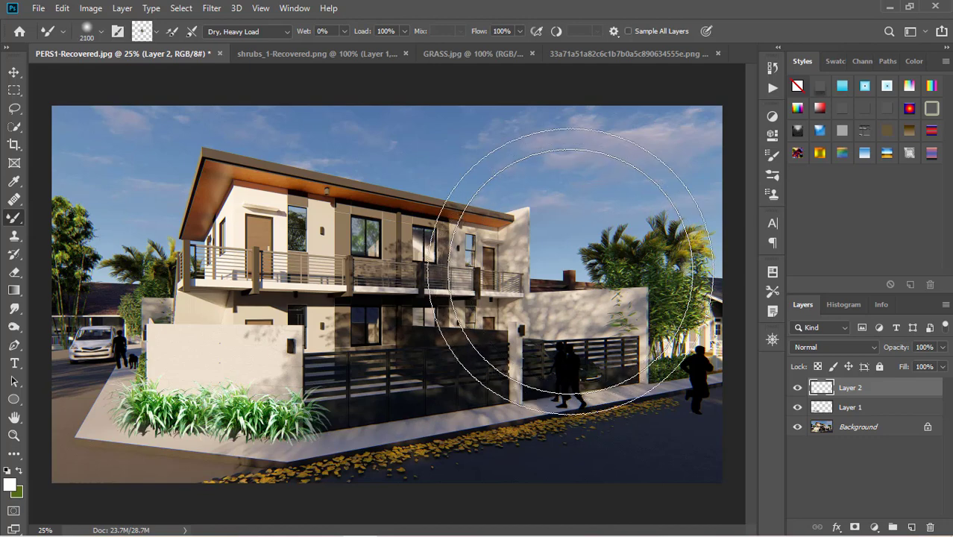
key("bracketright")
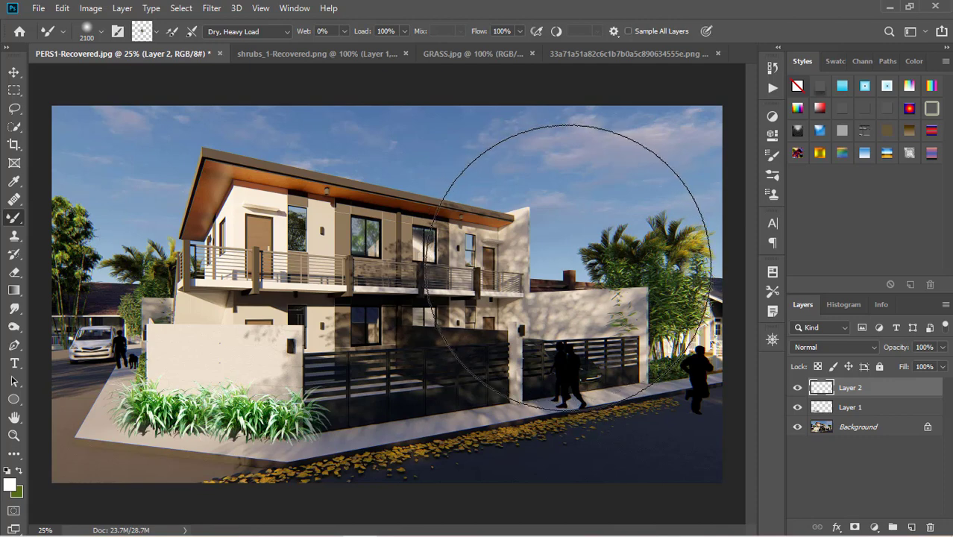
left_click(566, 268)
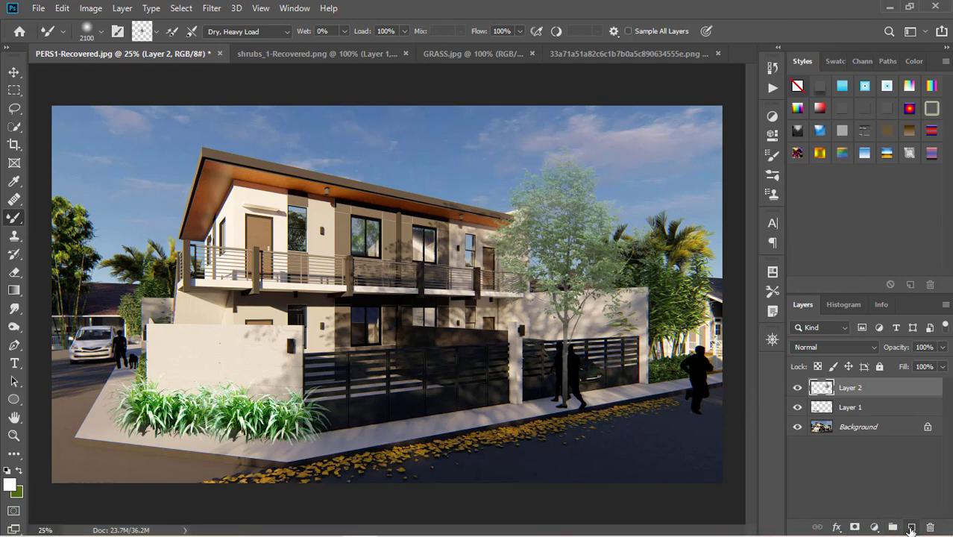
Step: Add a new layer and stamp a second, larger tree beside the first with a 2300 px Mixer Brush
left_click(911, 528)
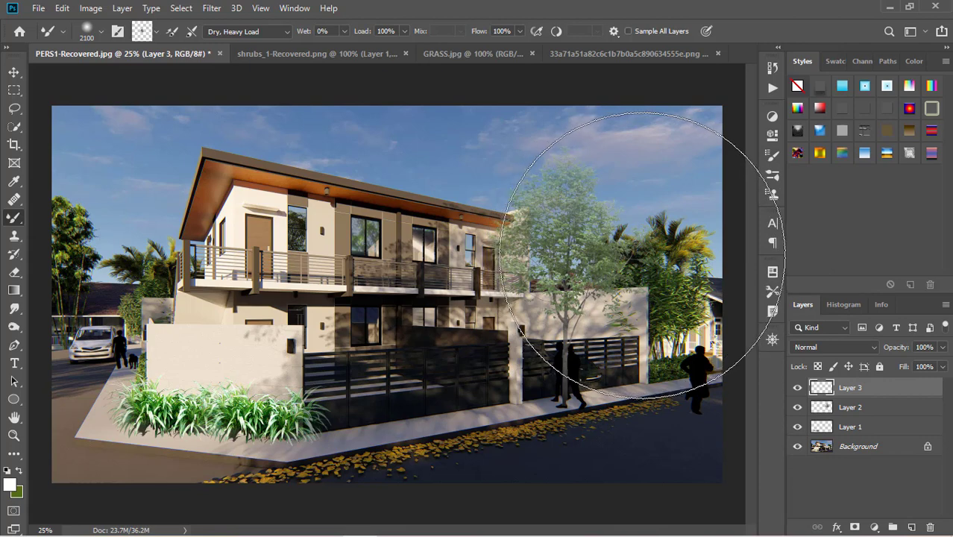
key("bracketright")
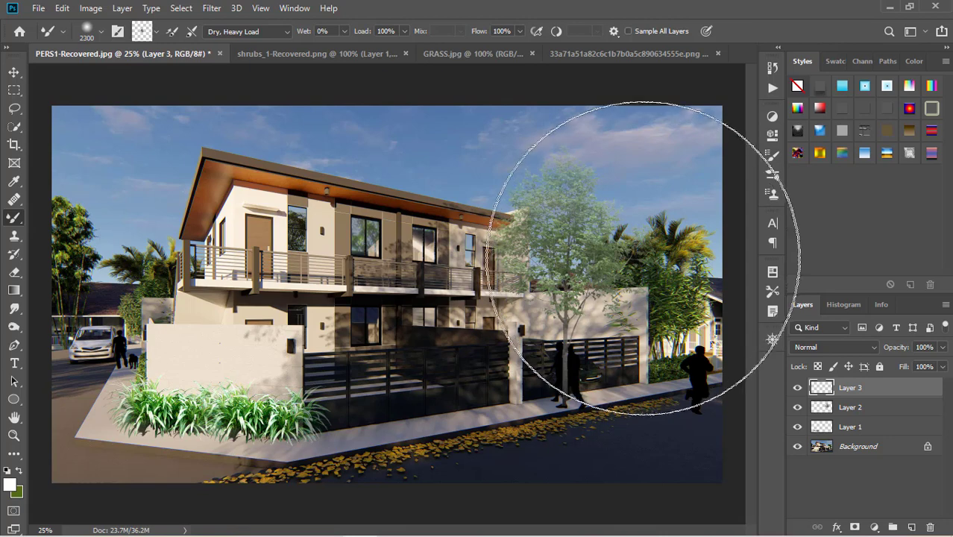
key("bracketright")
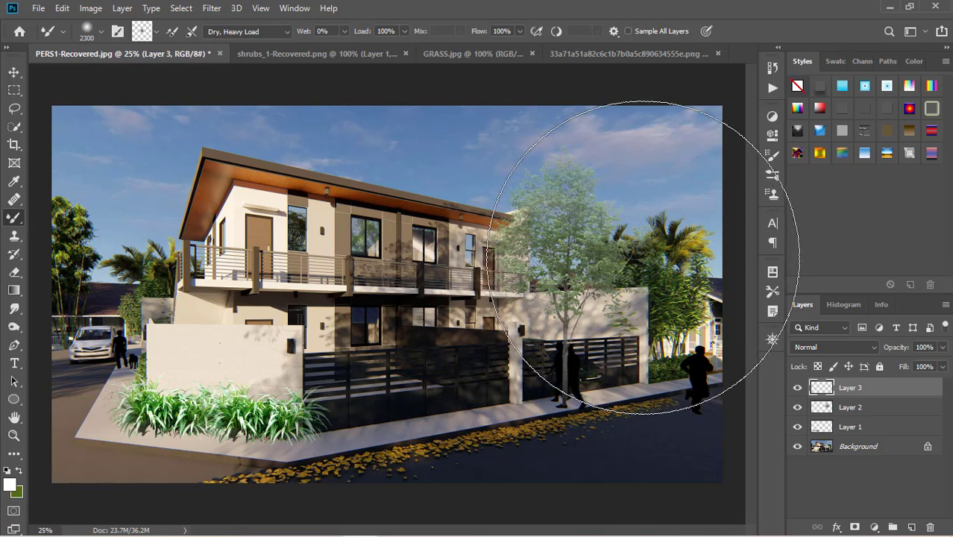
left_click(642, 257)
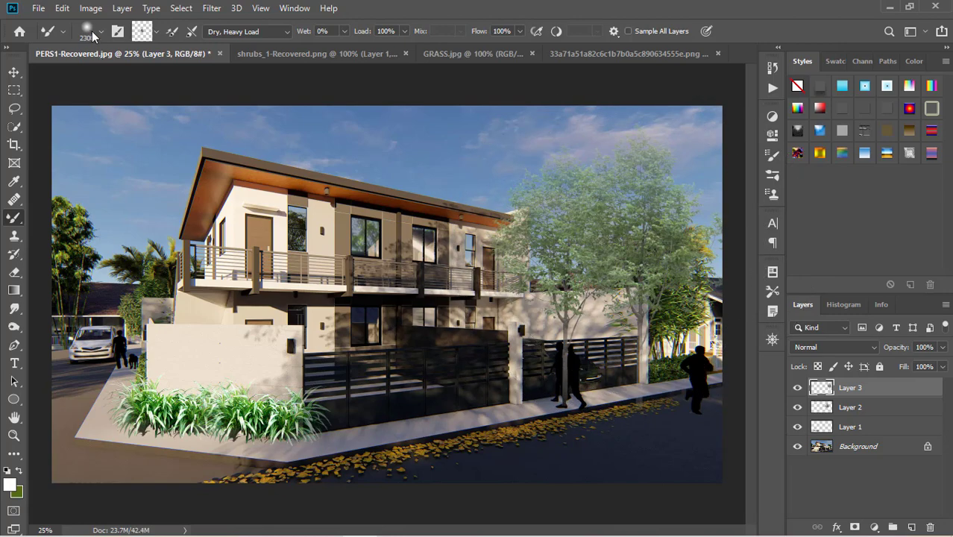
Step: Apply a Levels adjustment to the second tree's layer with input levels of 68, 1.00 and 193
left_click(90, 8)
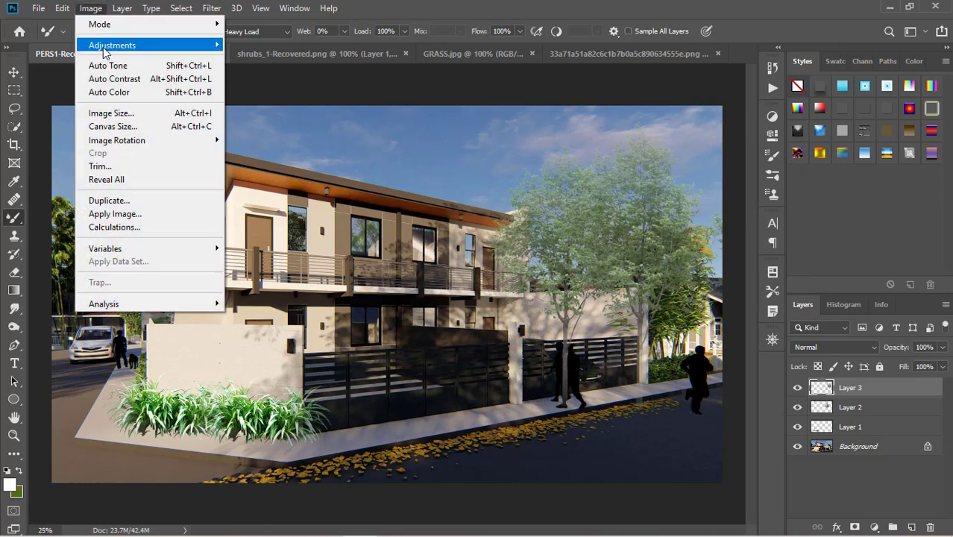
mouse_move(105, 47)
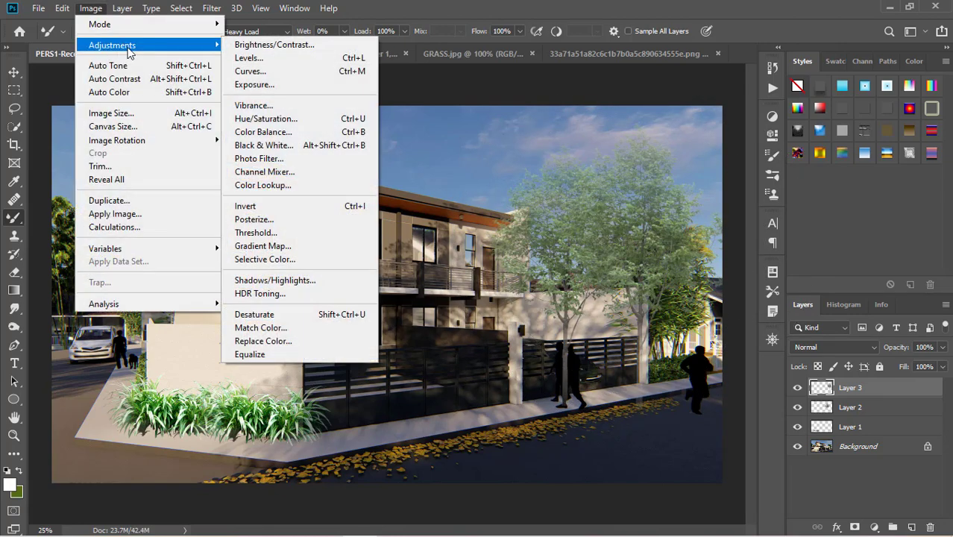
left_click(254, 62)
left_click_drag(595, 124, 910, 100)
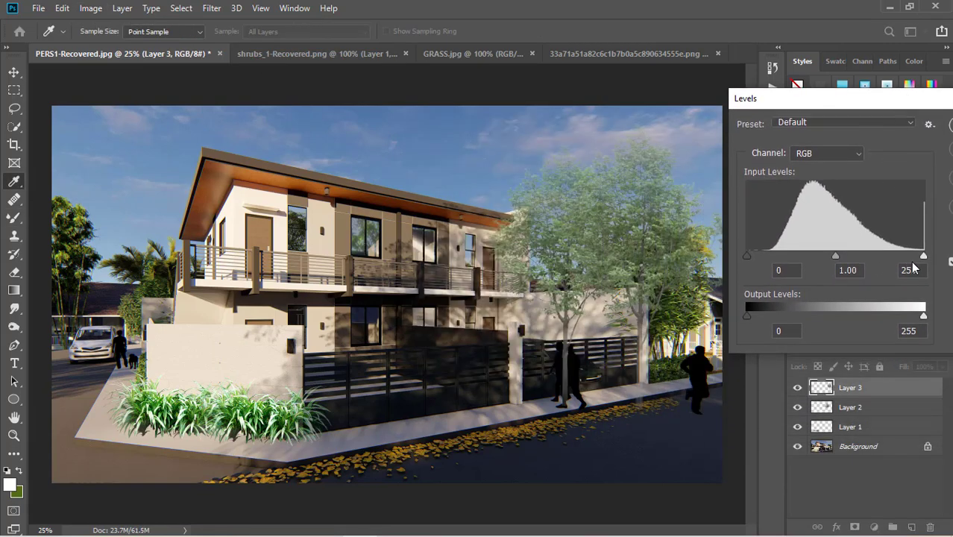
left_click_drag(924, 256, 879, 261)
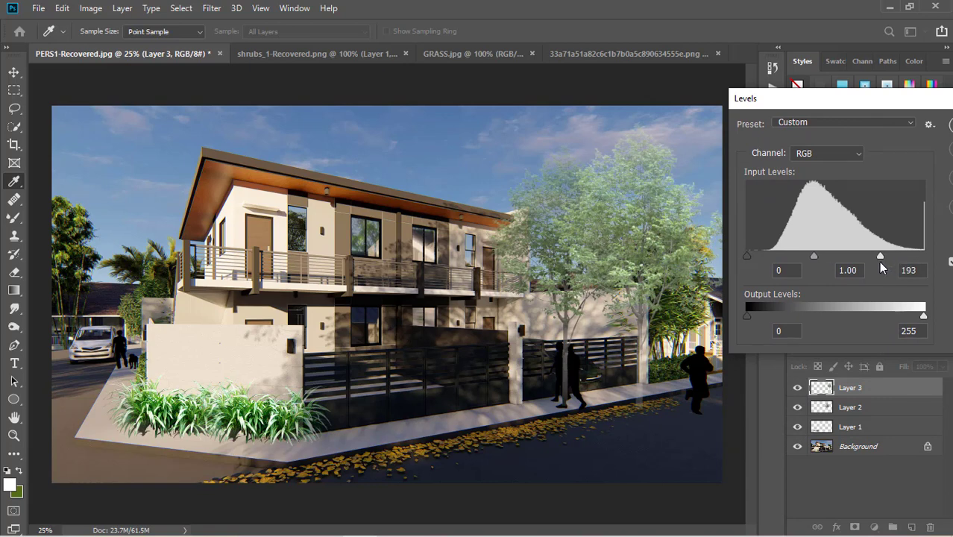
left_click_drag(748, 255, 794, 257)
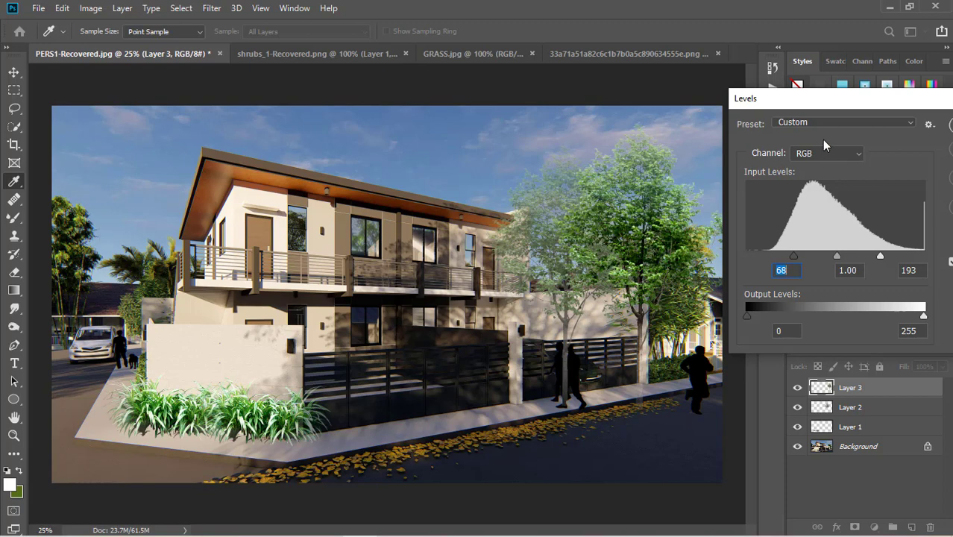
left_click_drag(907, 107, 786, 109)
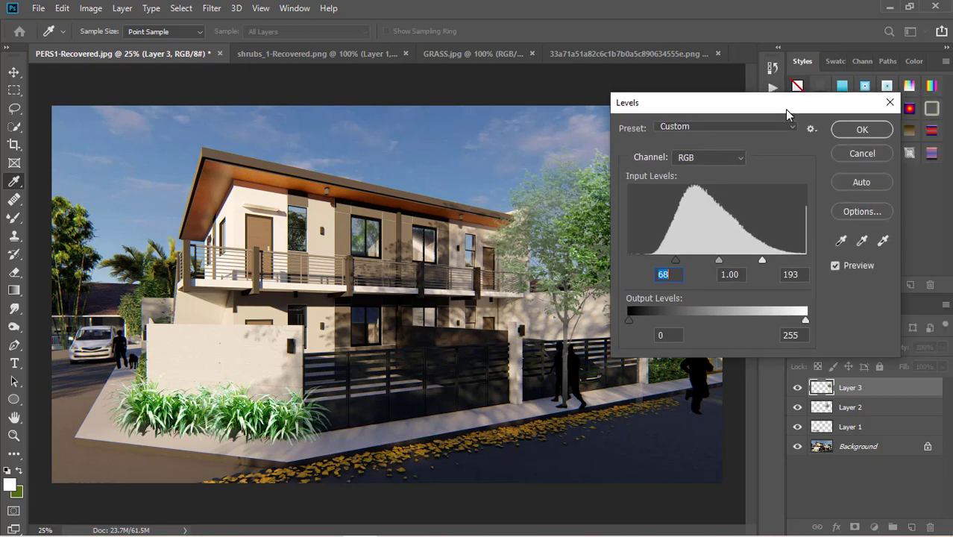
left_click(862, 131)
key("b")
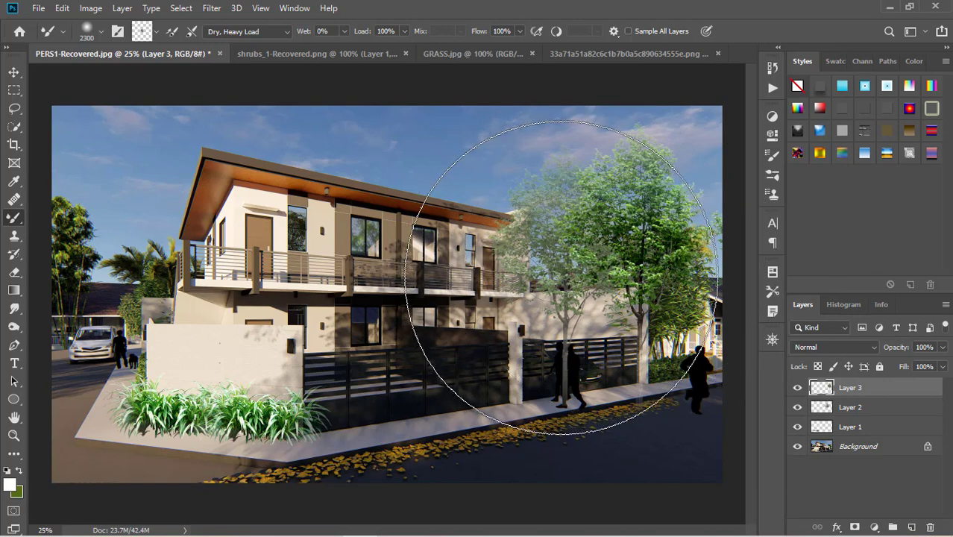
Step: Apply a Levels adjustment to the first tree on Layer 2, raising the black input level to 35
left_click(875, 411)
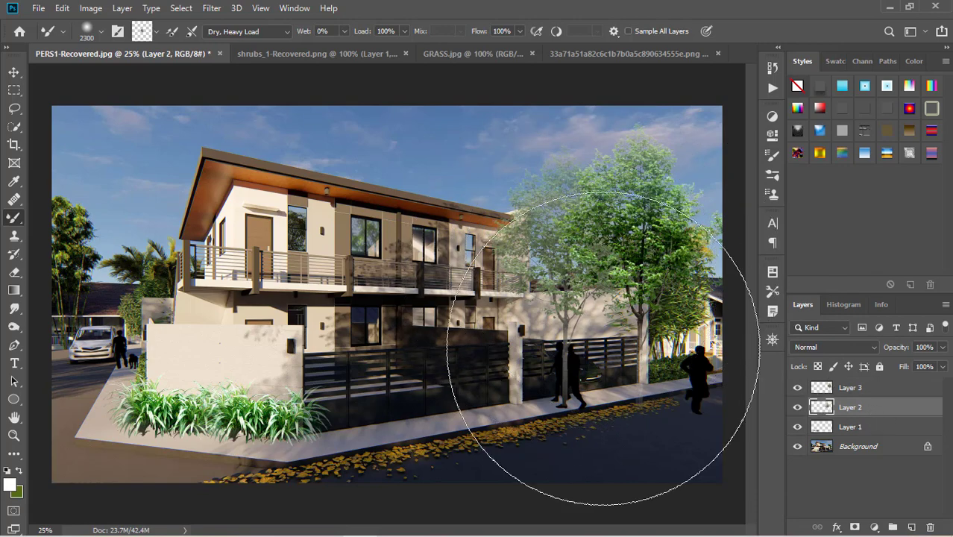
left_click(90, 9)
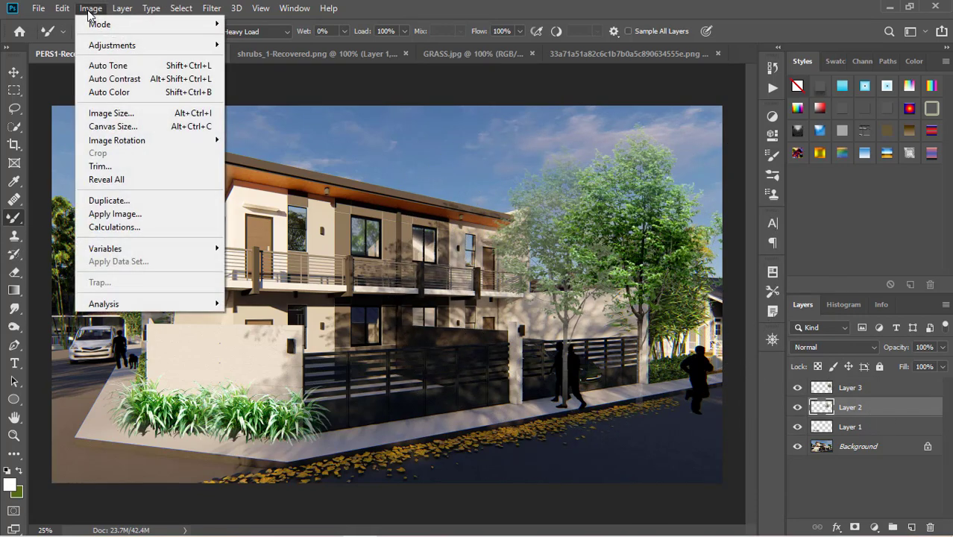
mouse_move(107, 46)
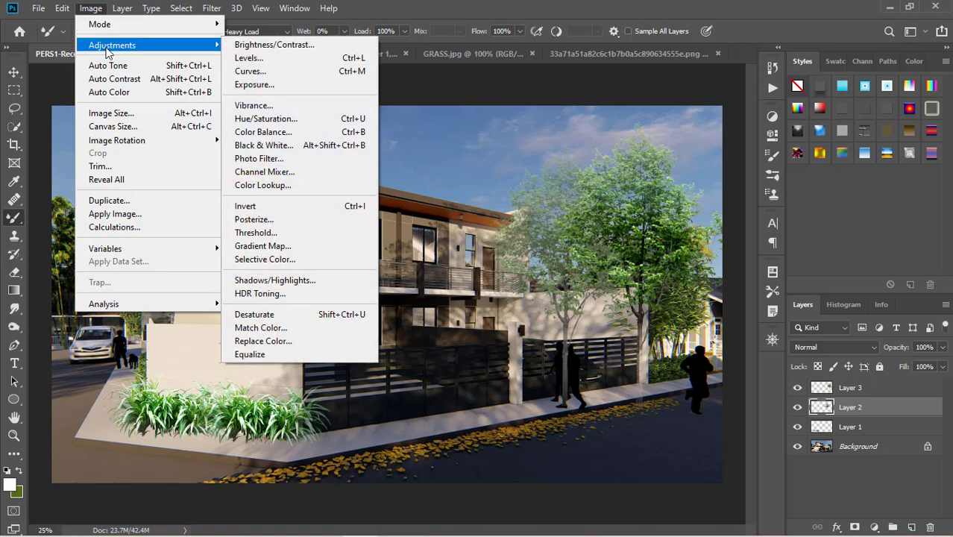
left_click(247, 57)
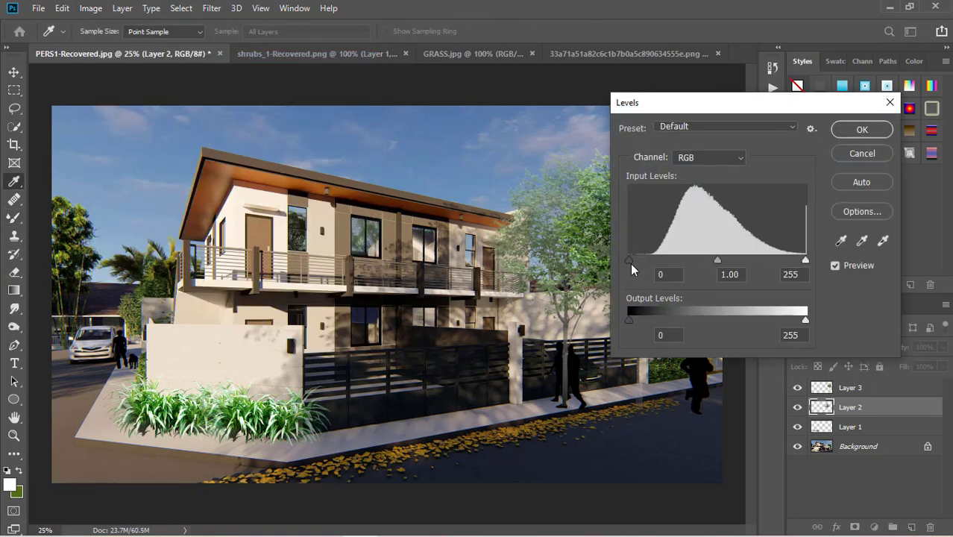
left_click_drag(629, 260, 652, 261)
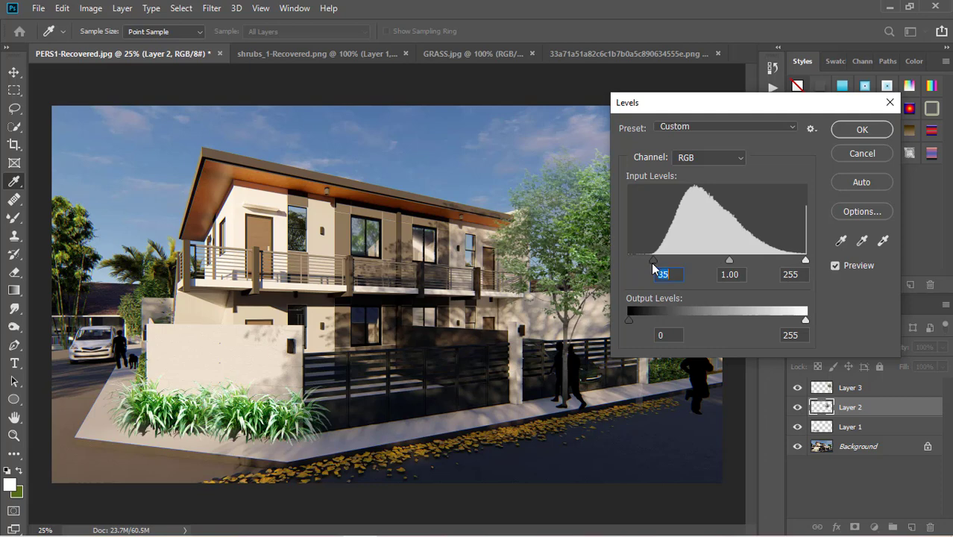
left_click(856, 130)
key("b")
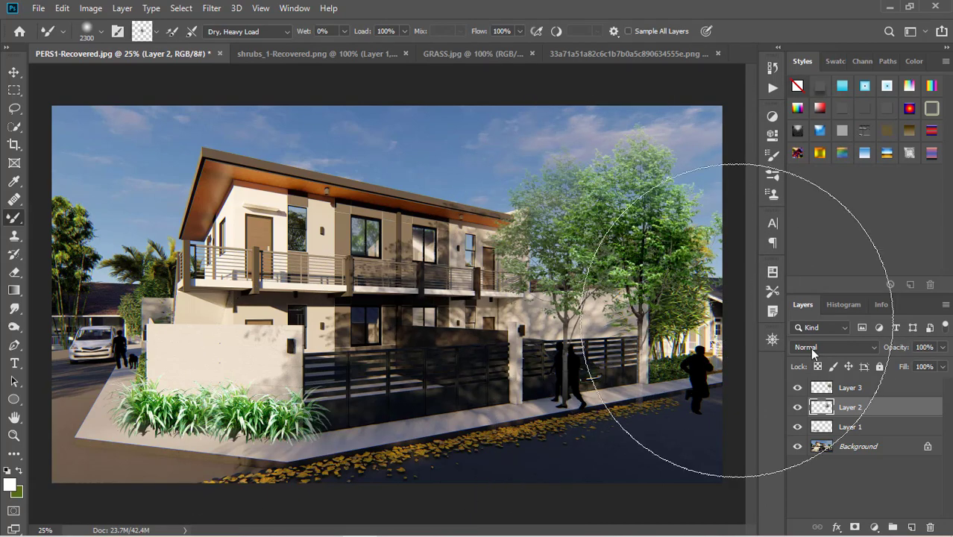
Step: Merge the two tree layers into one and shift the merged trees slightly toward the house
left_click(877, 390, "shift")
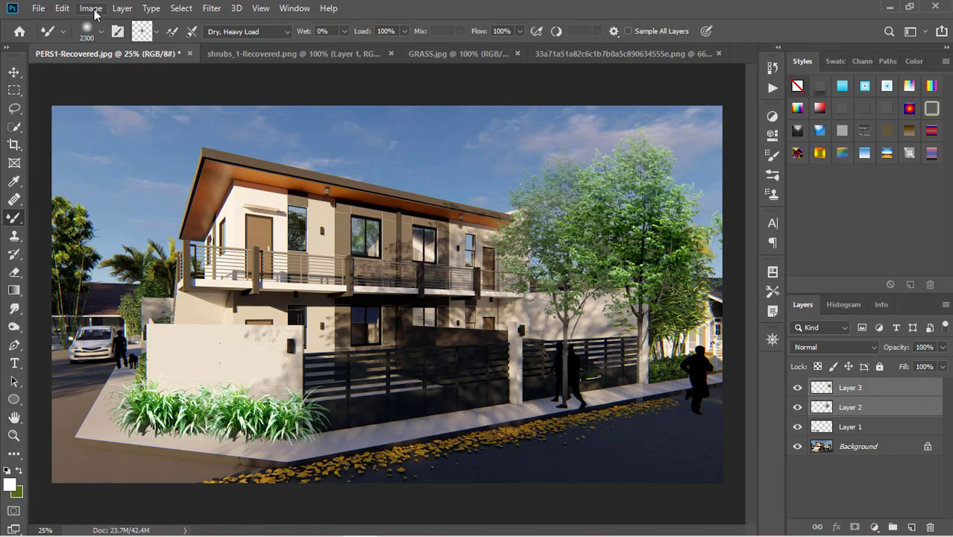
left_click(119, 9)
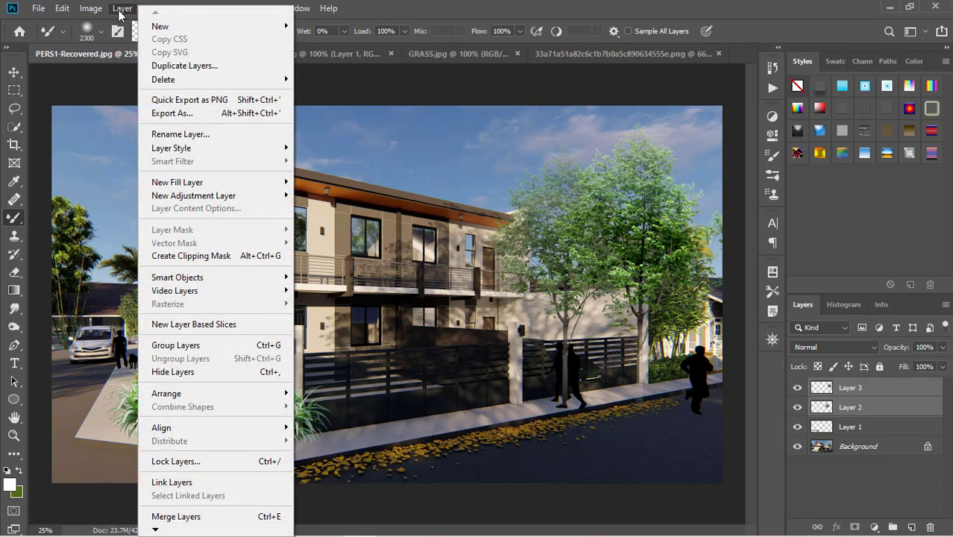
left_click(164, 518)
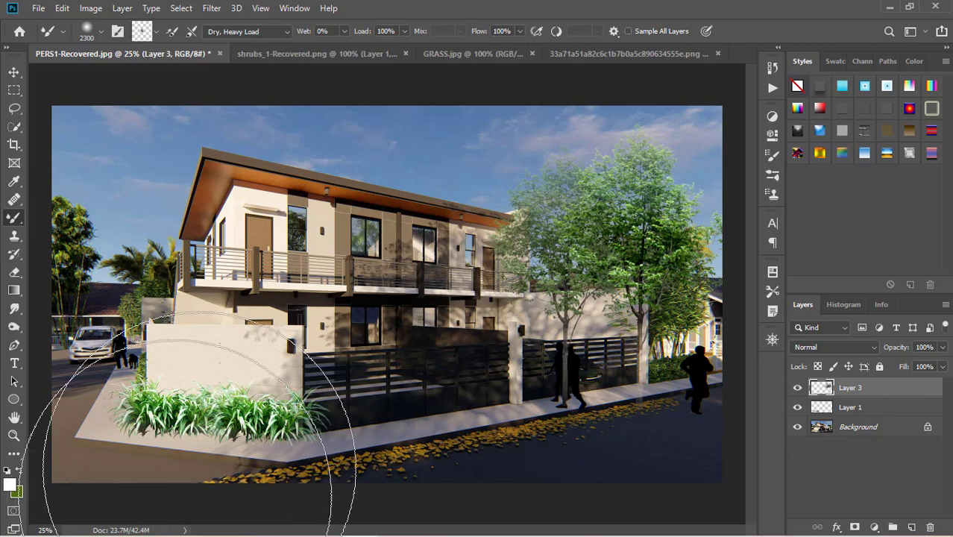
left_click(13, 72)
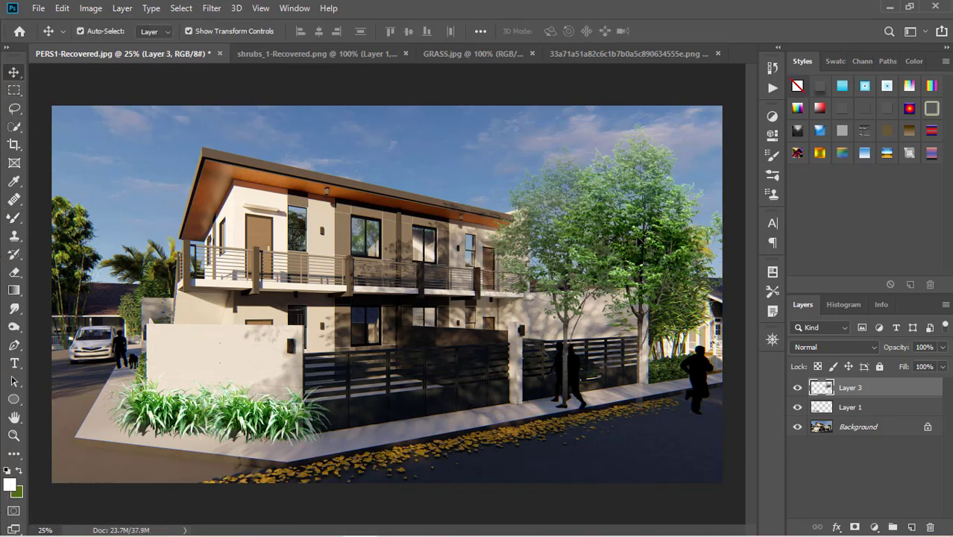
left_click_drag(636, 243, 595, 247)
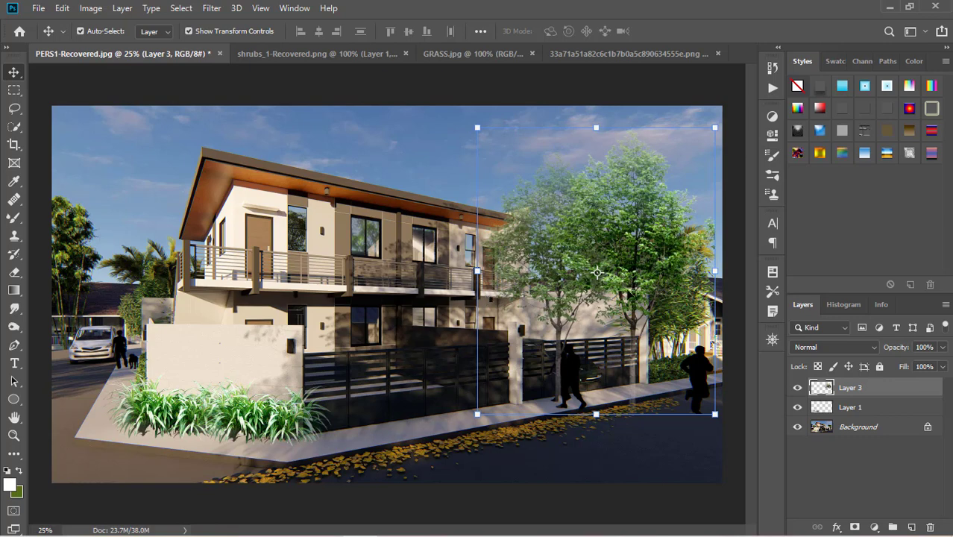
Step: Erase the tree trunks that overlap the gate and boundary wall, using the Eraser at 100% opacity
key("e")
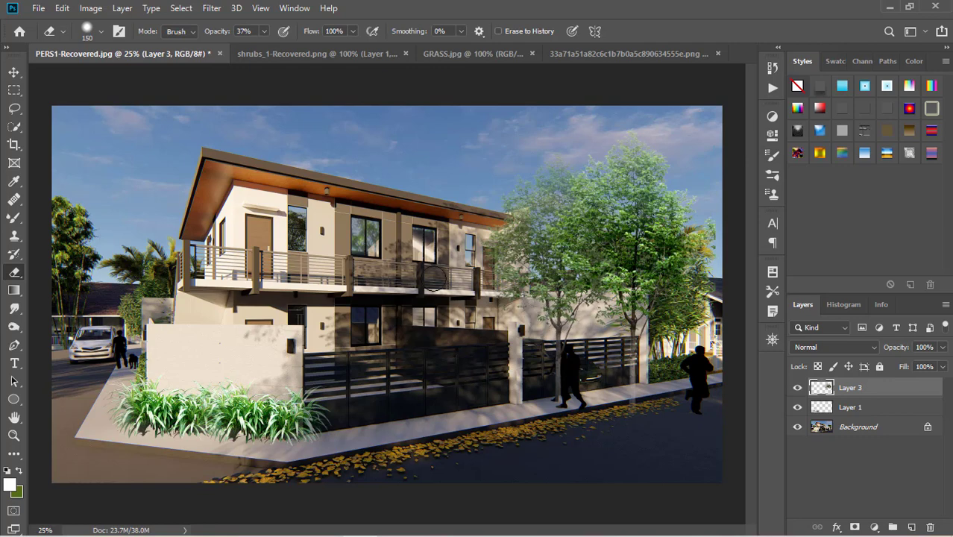
left_click(265, 31)
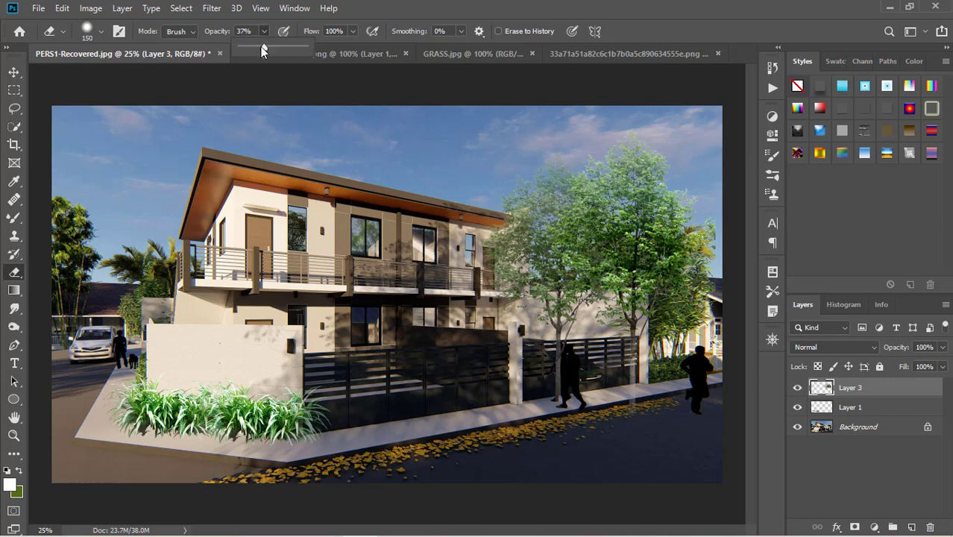
left_click_drag(263, 47, 290, 48)
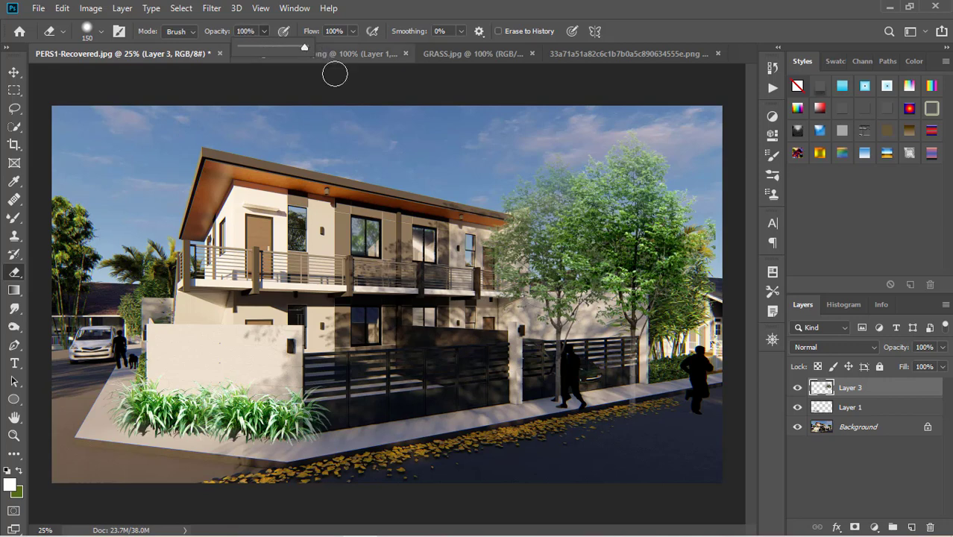
left_click(564, 347)
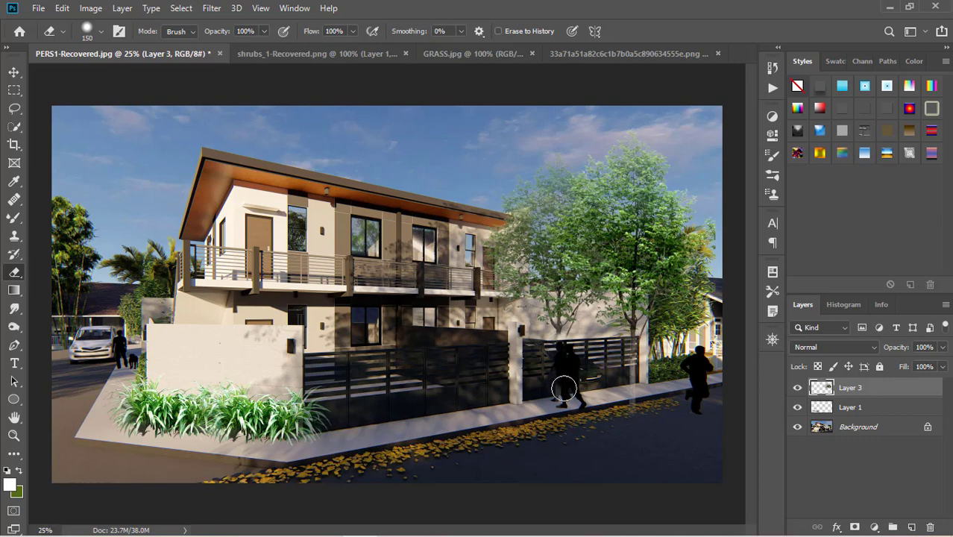
mouse_move(628, 308)
left_mouse_down()
mouse_move(558, 322)
mouse_move(508, 309)
mouse_move(630, 297)
mouse_move(593, 302)
mouse_move(590, 339)
mouse_move(557, 308)
mouse_move(582, 312)
mouse_move(483, 296)
left_mouse_up()
Step: Erase the remaining tree trunks and stray leaves in front of the boundary wall with a progressively smaller Eraser
left_click(772, 339)
left_click_drag(687, 423, 694, 424)
left_click_drag(692, 380, 716, 379)
left_click(736, 334)
key("bracketleft")
key("bracketleft")
key("bracketleft")
key("bracketleft")
key("bracketleft")
key("bracketleft")
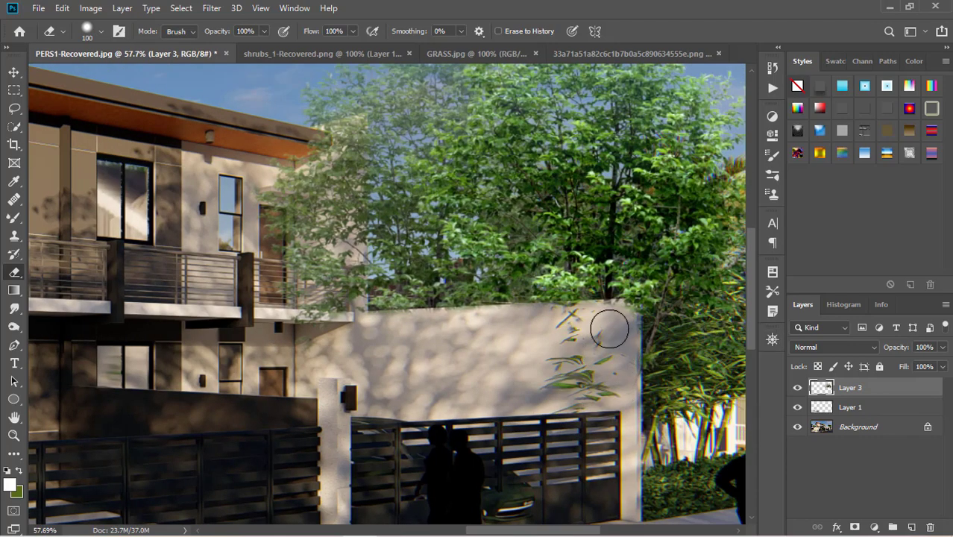
key("bracketleft")
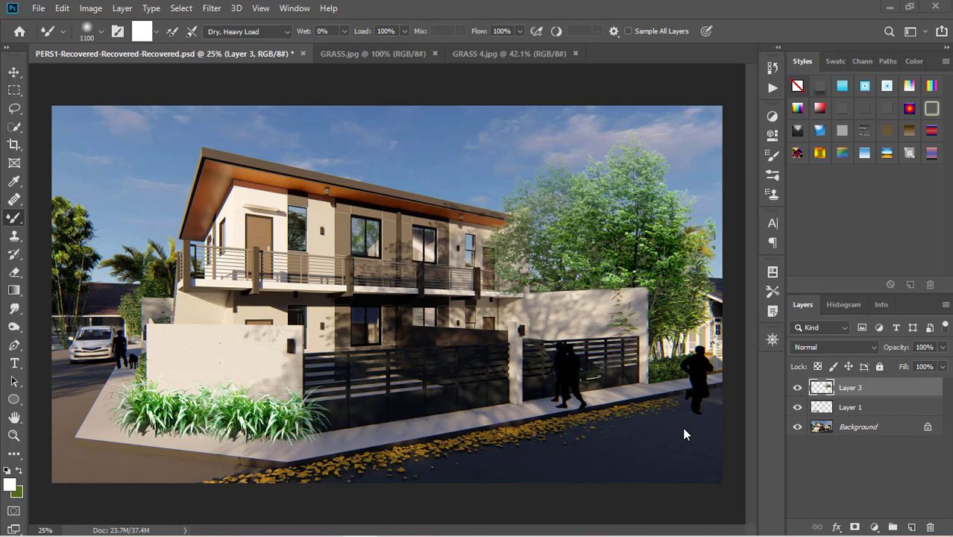
Step: Switch to the GRASS.jpg document and clean the Mixer Brush of its loaded white paint
left_click(385, 55)
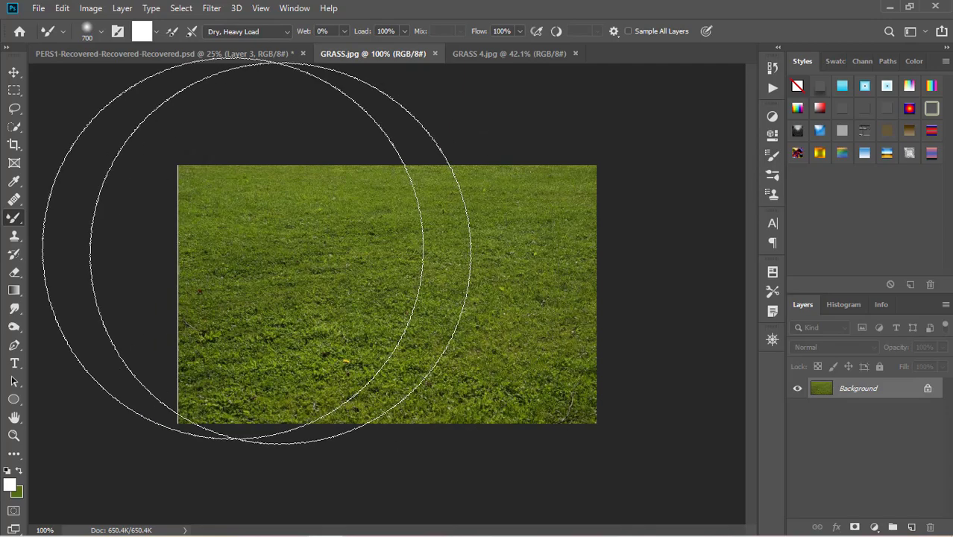
right_click(15, 219)
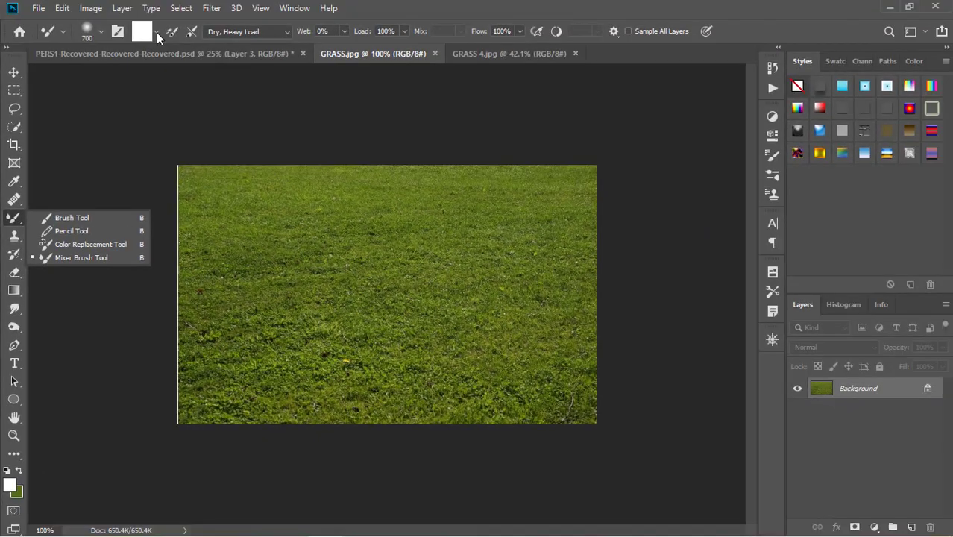
left_click(157, 32)
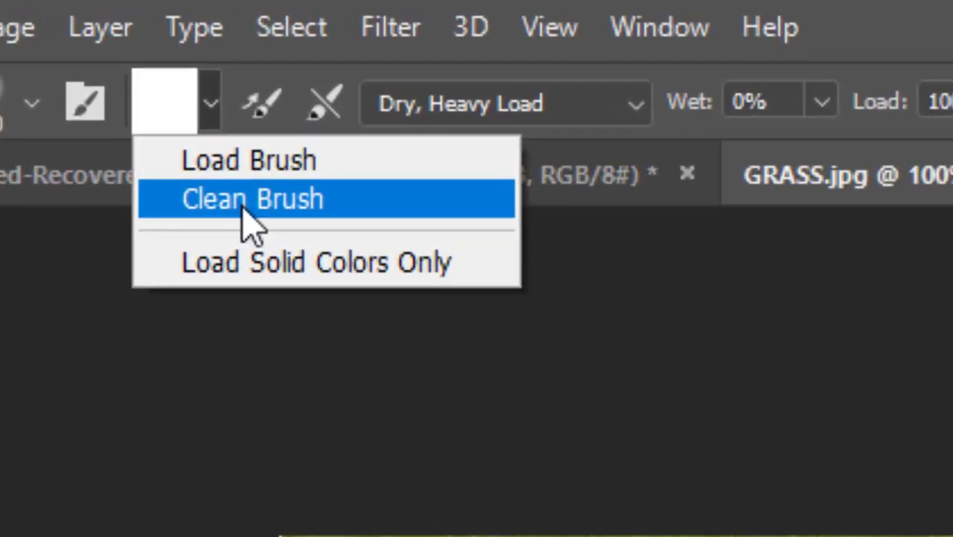
left_click(250, 200)
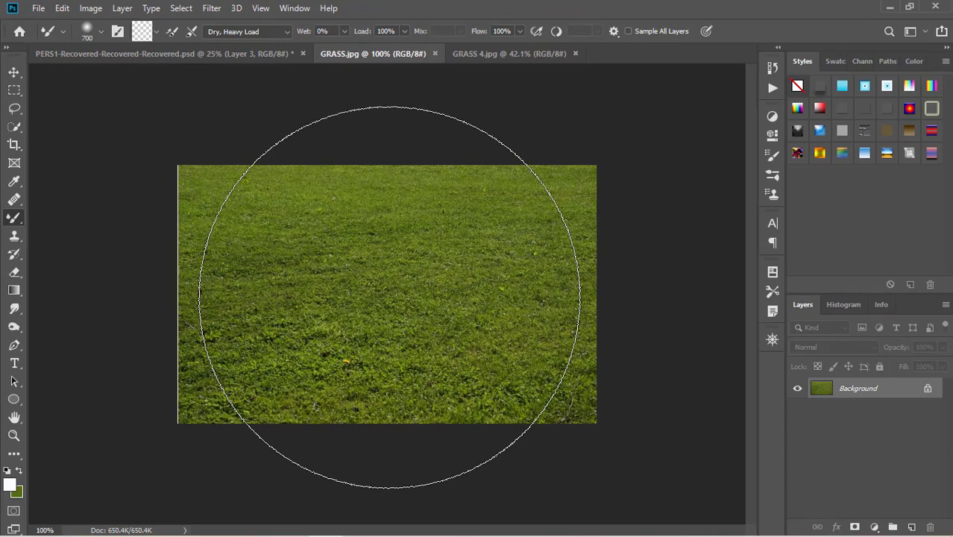
Step: Reduce the Mixer Brush to 400 px and sample the grass texture from the middle of the image
key("bracketleft")
key("bracketleft")
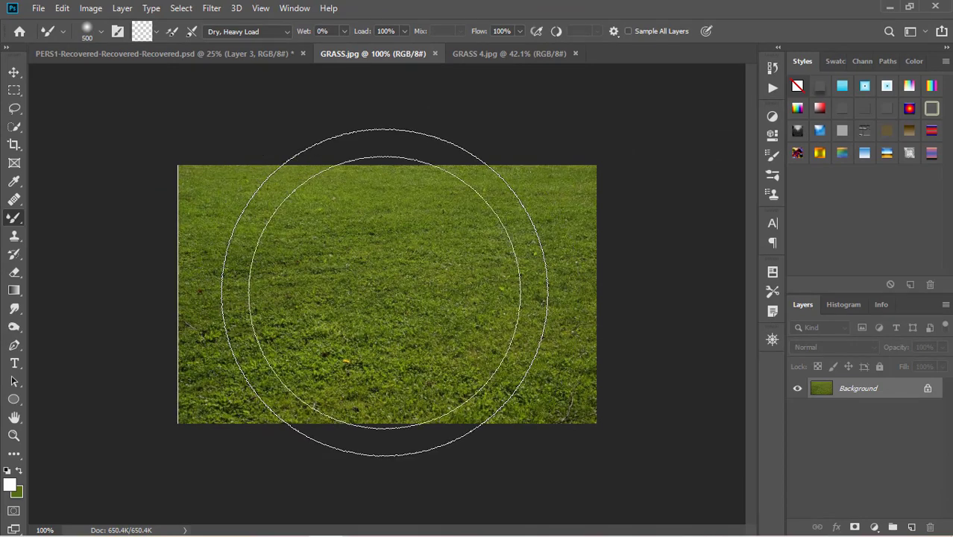
key("bracketleft")
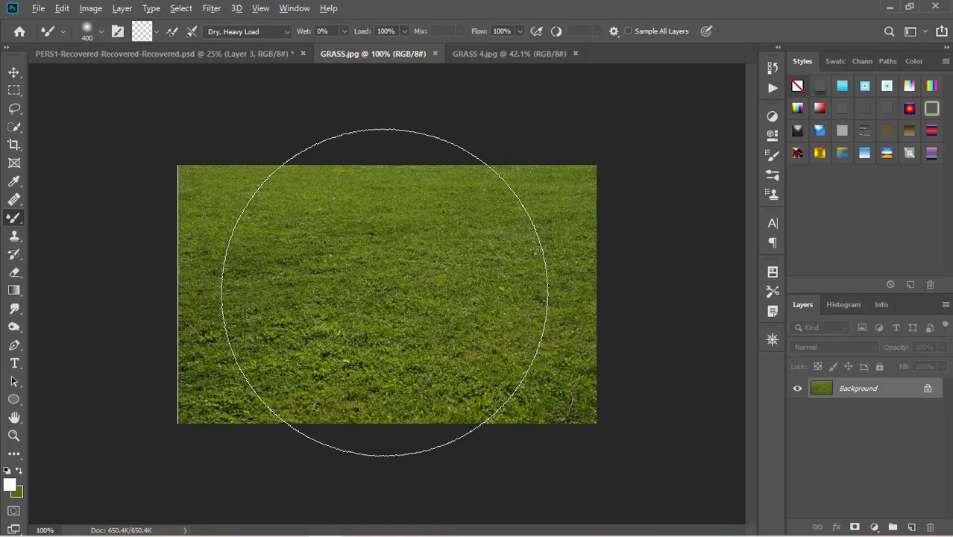
left_click(384, 291, "alt")
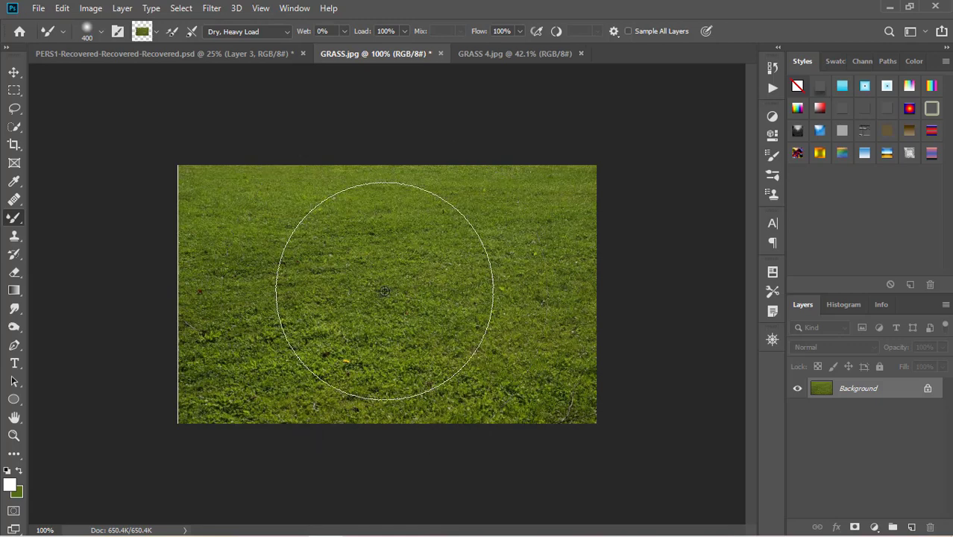
Step: Add a new layer to the house rendering and paint grass over the road in front with a 500 px Mixer Brush
left_click(195, 49)
key("bracketright")
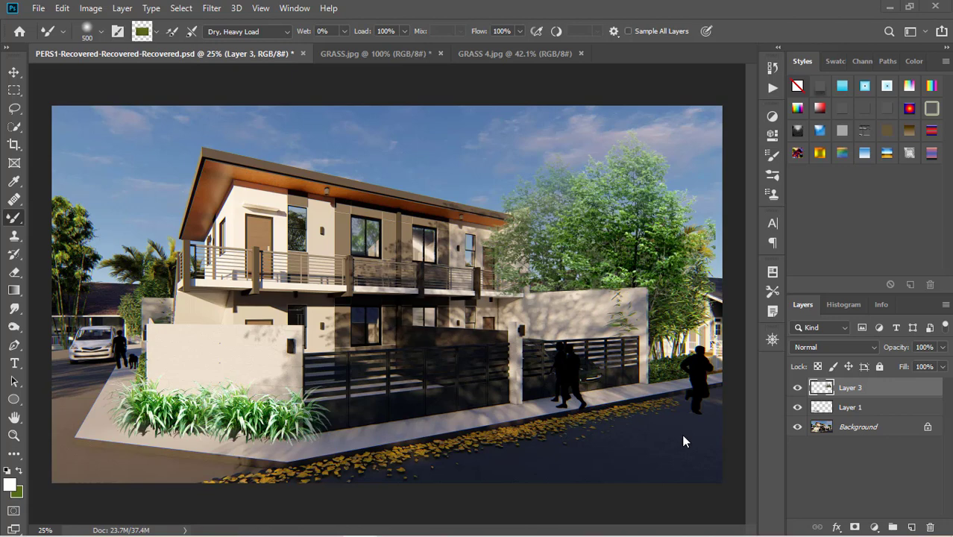
left_click(911, 527)
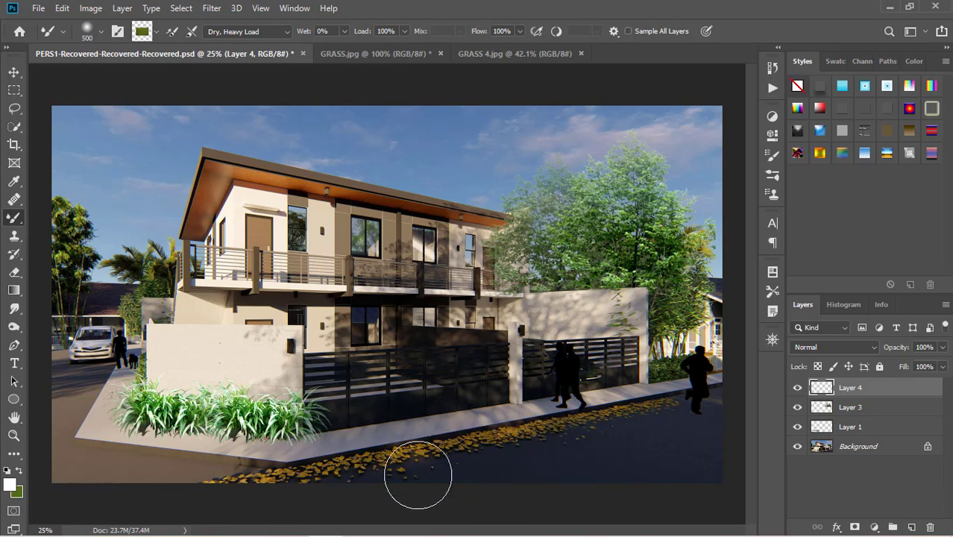
left_click(427, 479)
mouse_move(426, 479)
left_mouse_down()
mouse_move(516, 470)
mouse_move(559, 449)
mouse_move(589, 467)
mouse_move(625, 443)
mouse_move(616, 428)
mouse_move(655, 460)
mouse_move(706, 438)
mouse_move(719, 412)
mouse_move(719, 471)
mouse_move(397, 487)
mouse_move(313, 501)
mouse_move(720, 444)
mouse_move(735, 419)
mouse_move(665, 463)
mouse_move(556, 487)
mouse_move(555, 440)
mouse_move(298, 484)
mouse_move(302, 490)
mouse_move(340, 466)
left_mouse_up()
key("bracketleft")
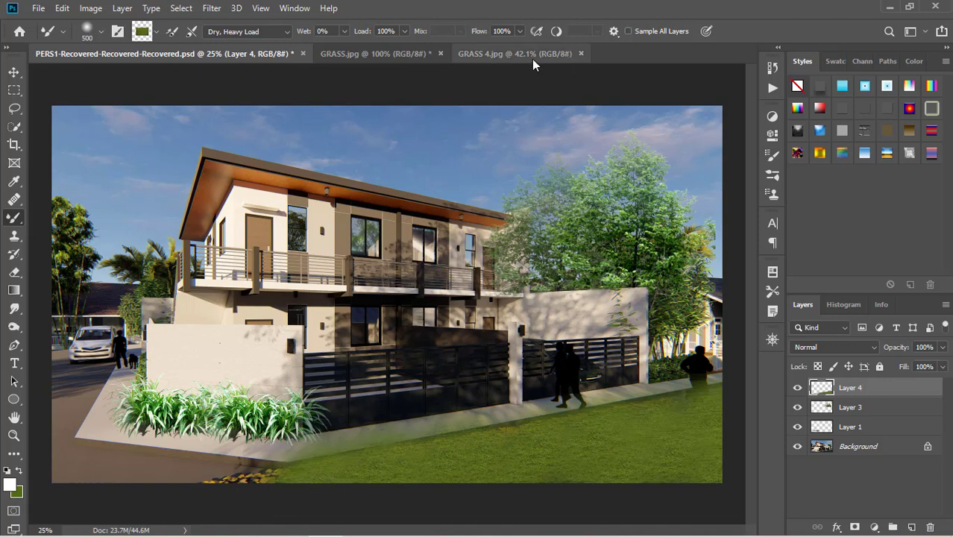
Step: Open a Levels adjustment on the grass layer and set the input levels to 37, 0.95 and 222
scroll(446, 387, "up", 1)
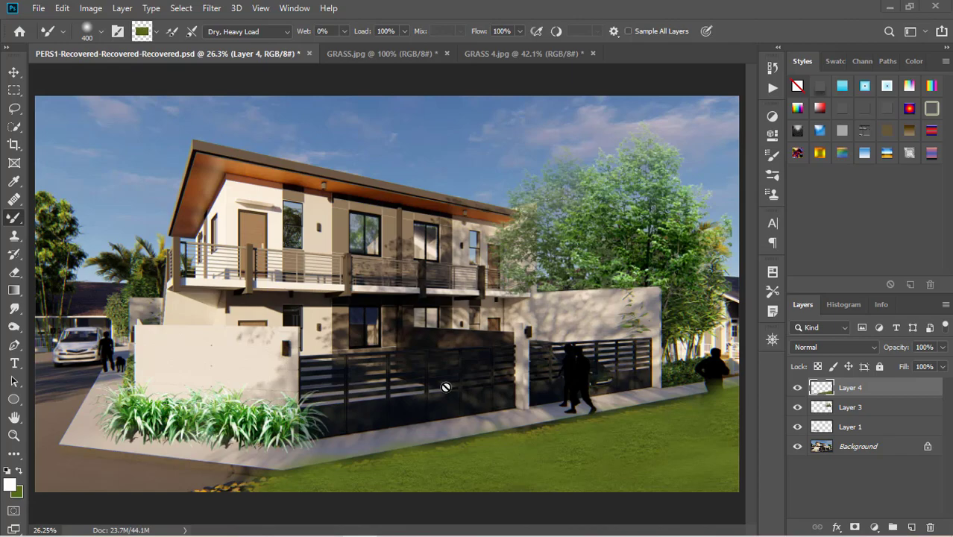
left_click(91, 8)
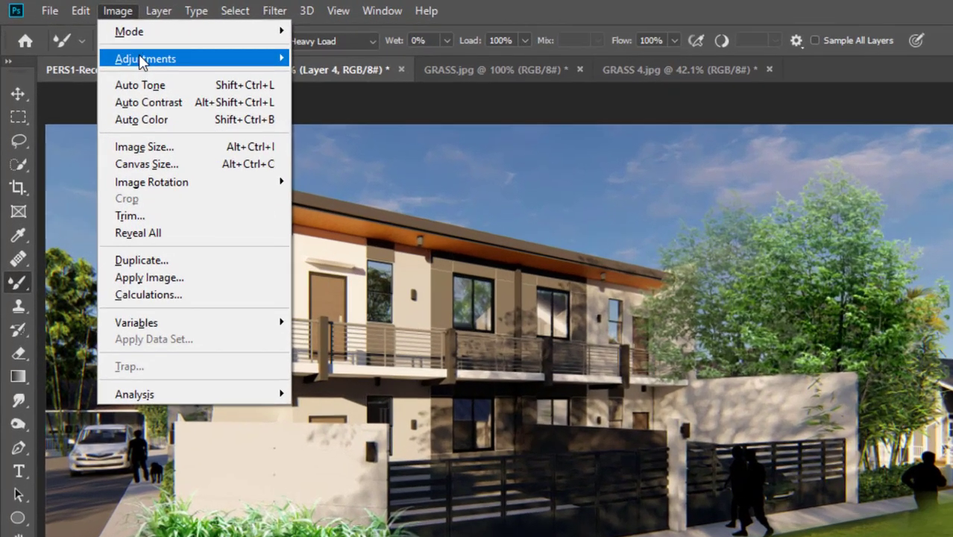
mouse_move(110, 46)
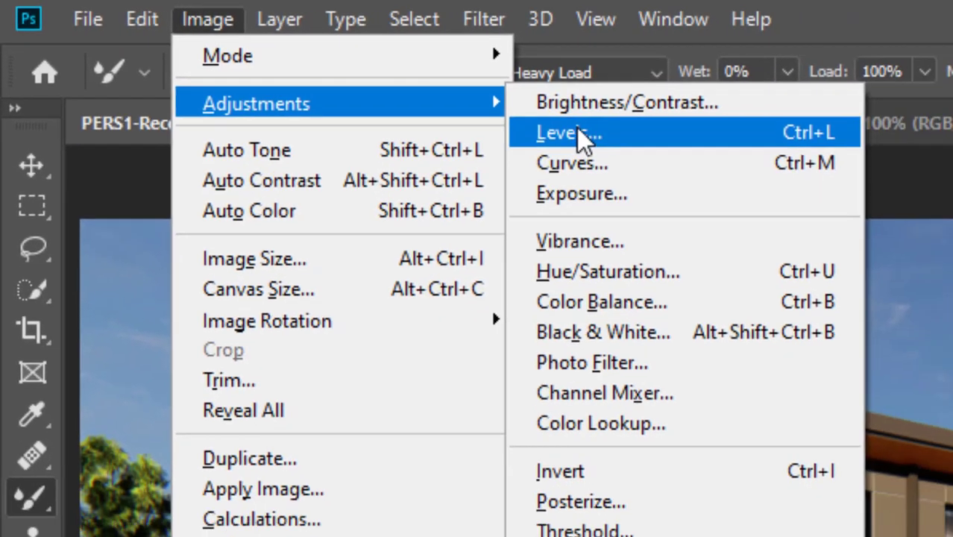
left_click(663, 160)
left_click_drag(670, 226, 691, 226)
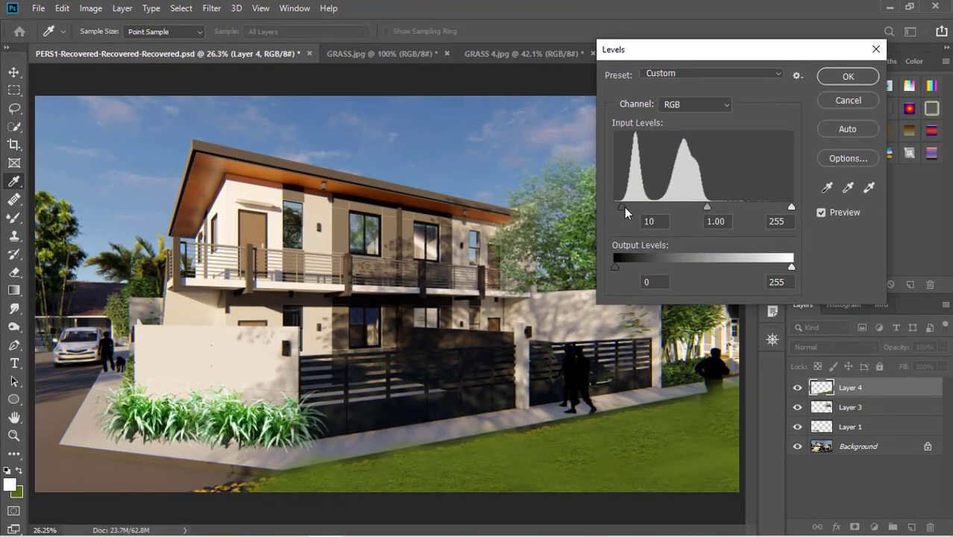
left_click_drag(789, 209, 767, 208)
left_click_drag(635, 209, 640, 209)
left_click_drag(705, 209, 701, 209)
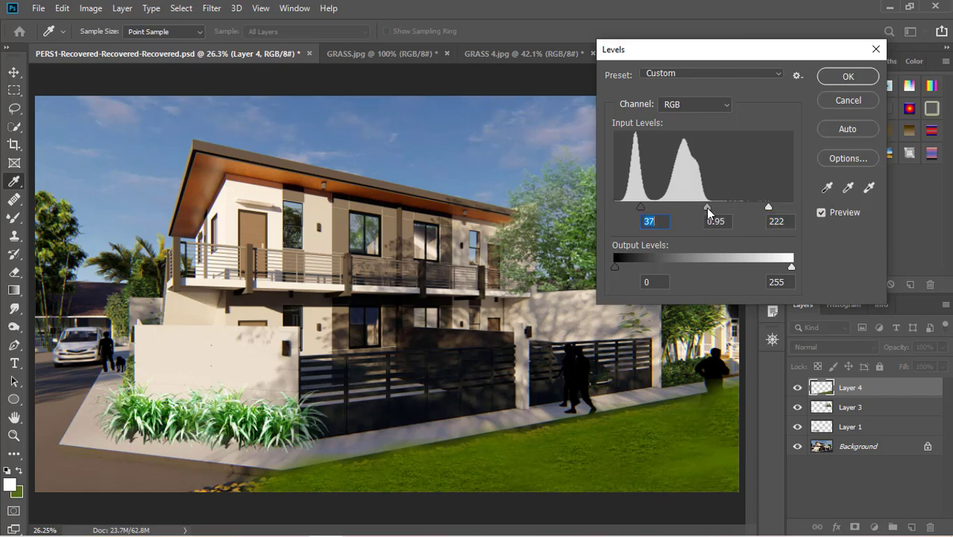
Step: Raise the grass layer's black input level to 55, set midtones to 0.91, lower the white level and apply the adjustment
left_click(707, 208)
left_click_drag(642, 209, 653, 208)
left_click(654, 208)
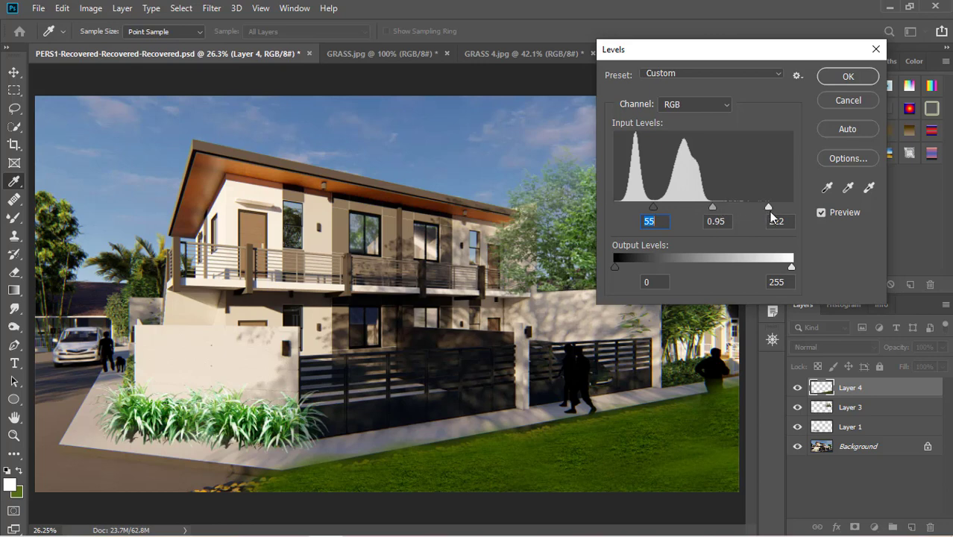
left_click_drag(767, 209, 759, 207)
left_click(713, 208)
left_click(851, 75)
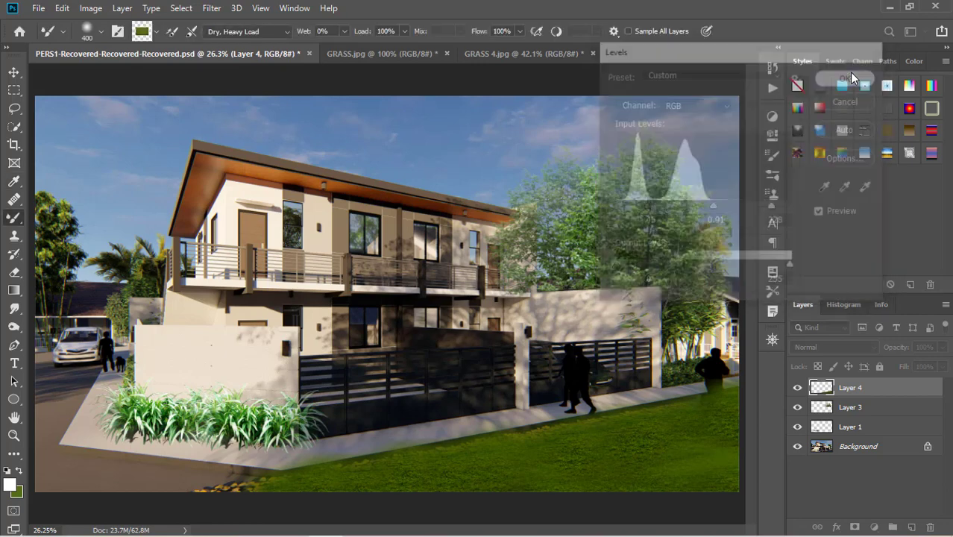
Step: Erase the grass edge overlapping the sidewalk along the gate, using a 500 px Eraser at 100% opacity
left_click(14, 274)
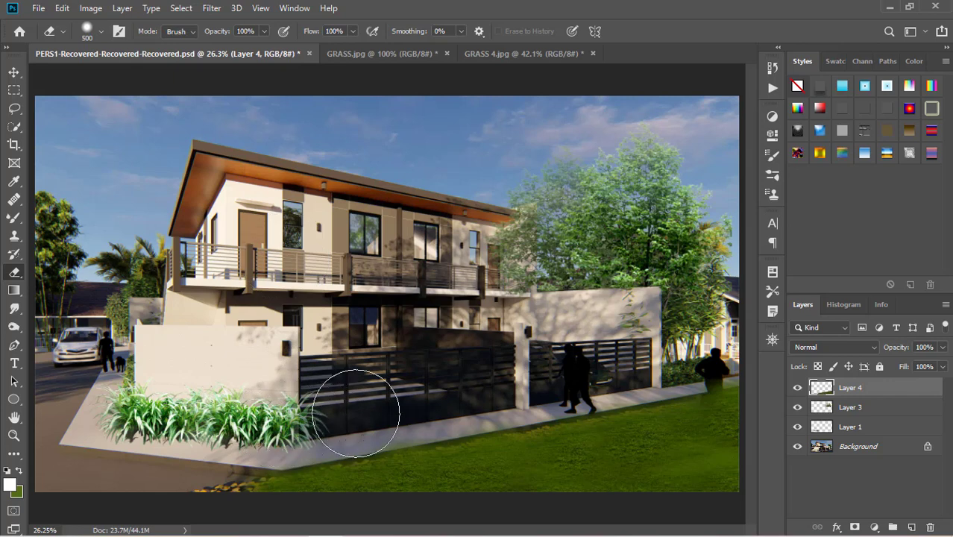
mouse_move(398, 403)
left_mouse_down()
mouse_move(447, 385)
mouse_move(563, 378)
mouse_move(729, 344)
mouse_move(567, 380)
left_mouse_up()
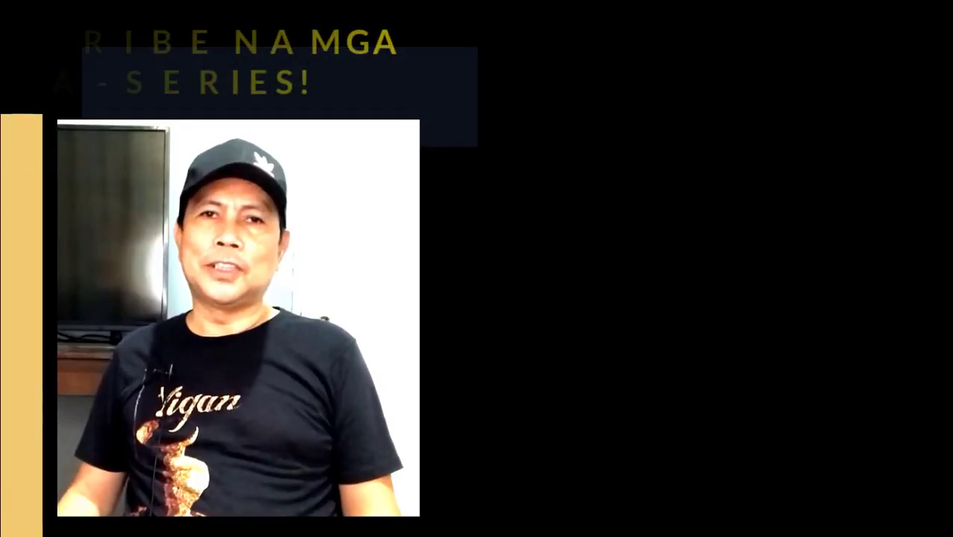